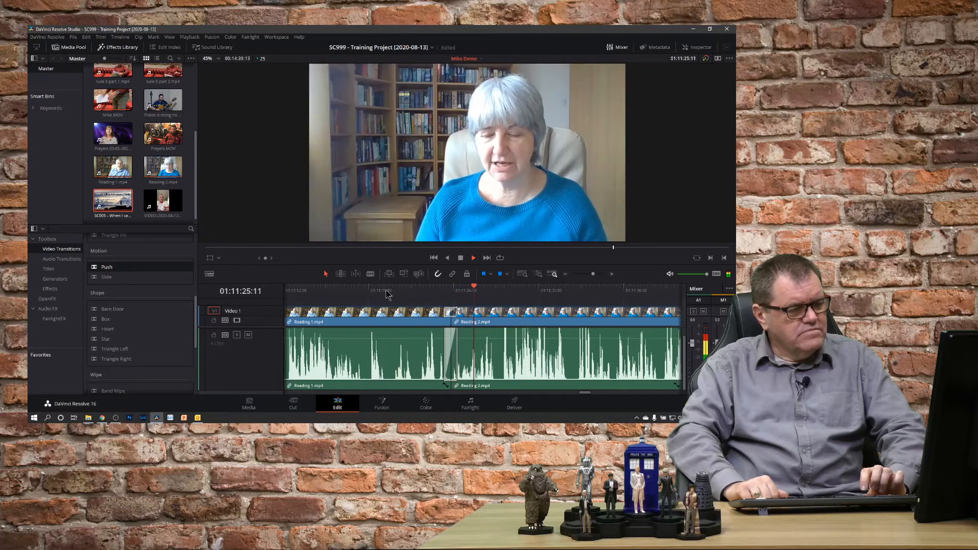
- Roll the cut between Reading 1 and Reading 2 slightly later and play back across the join
key(space)
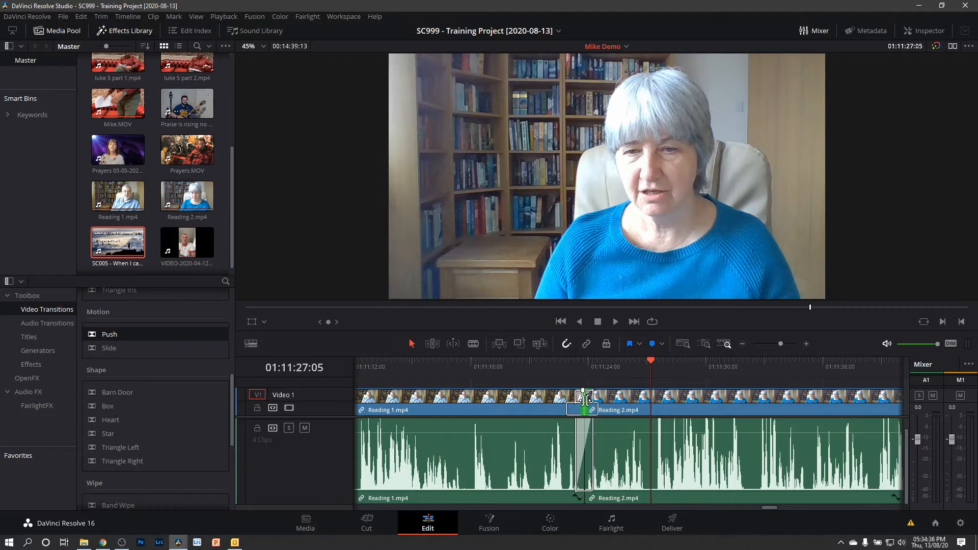
drag(584, 399, 607, 400)
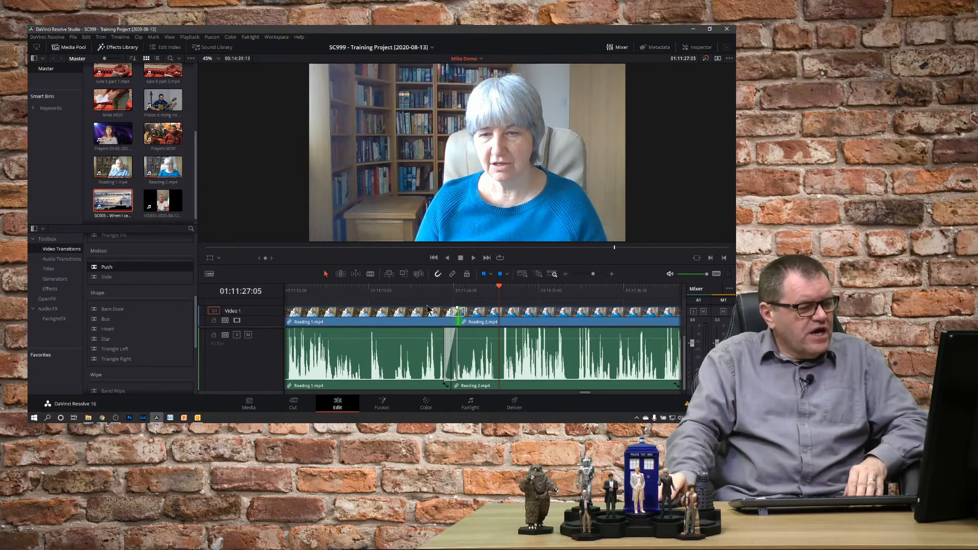
click(417, 293)
key(space)
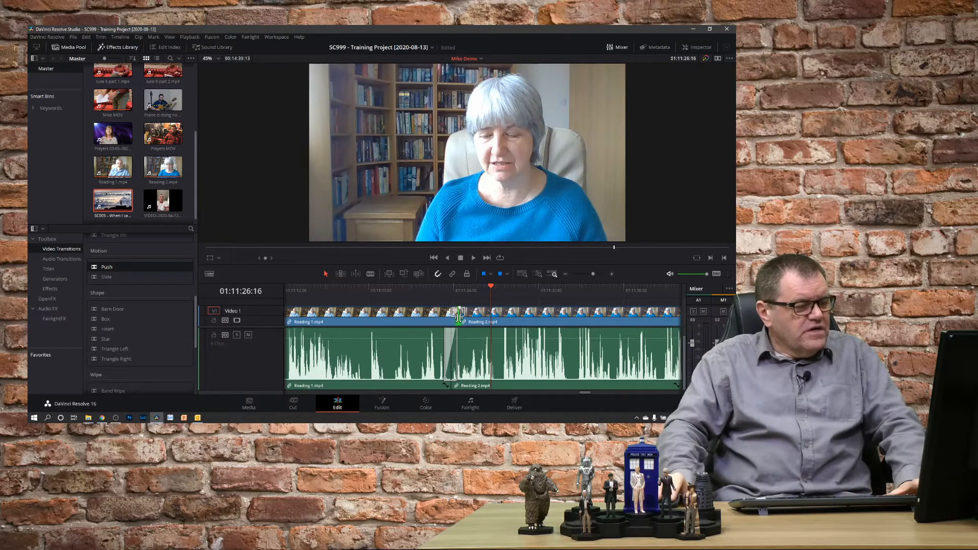
- Roll the cut between Reading 1 and Reading 2 earlier and play back across the join
drag(459, 317, 438, 317)
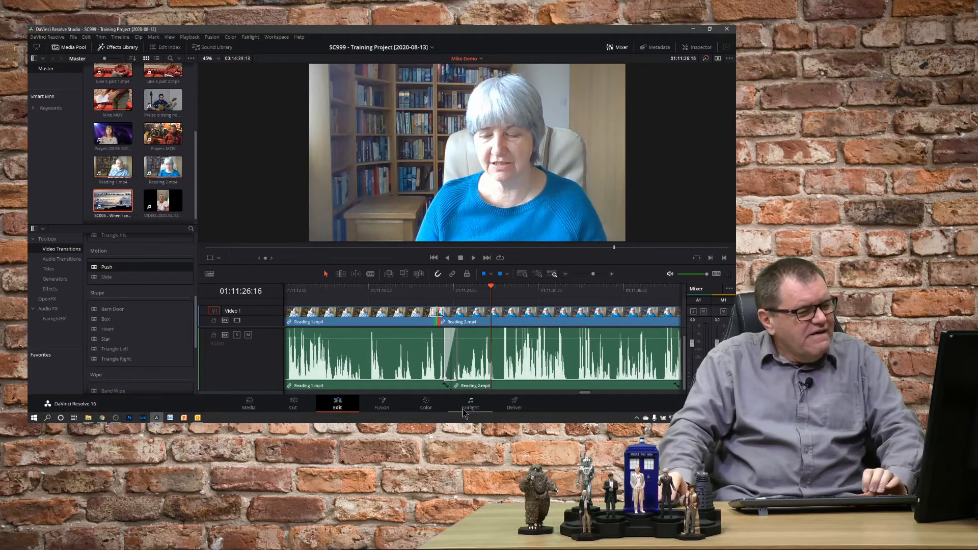
click(397, 294)
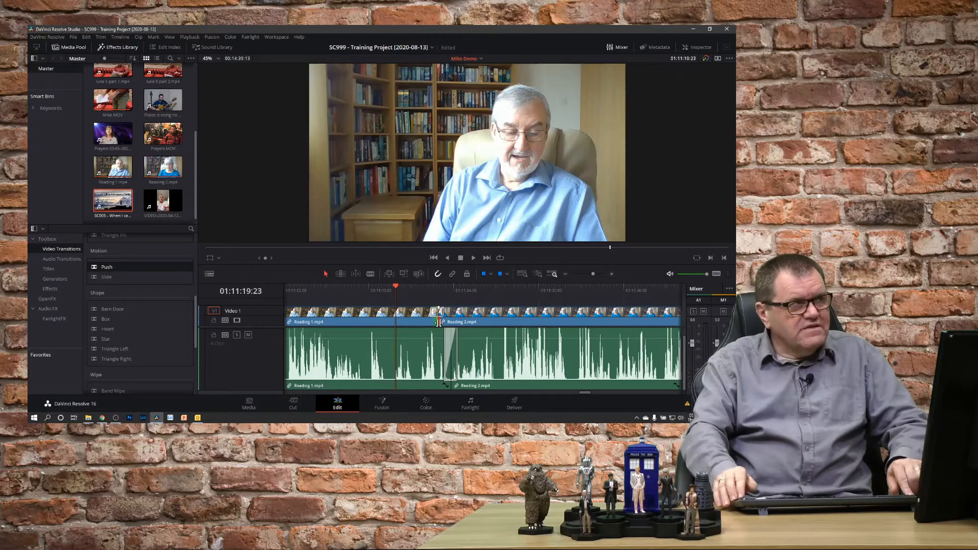
key(space)
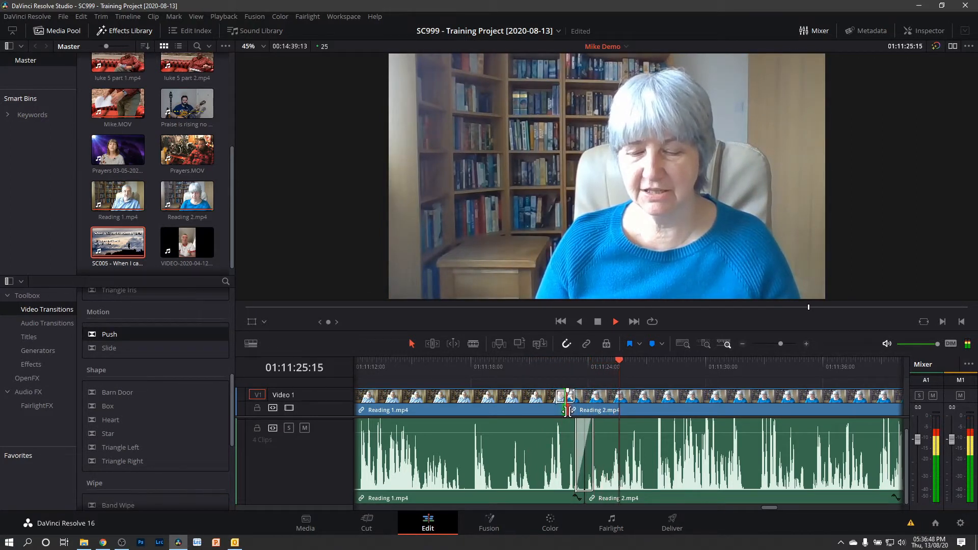
key(space)
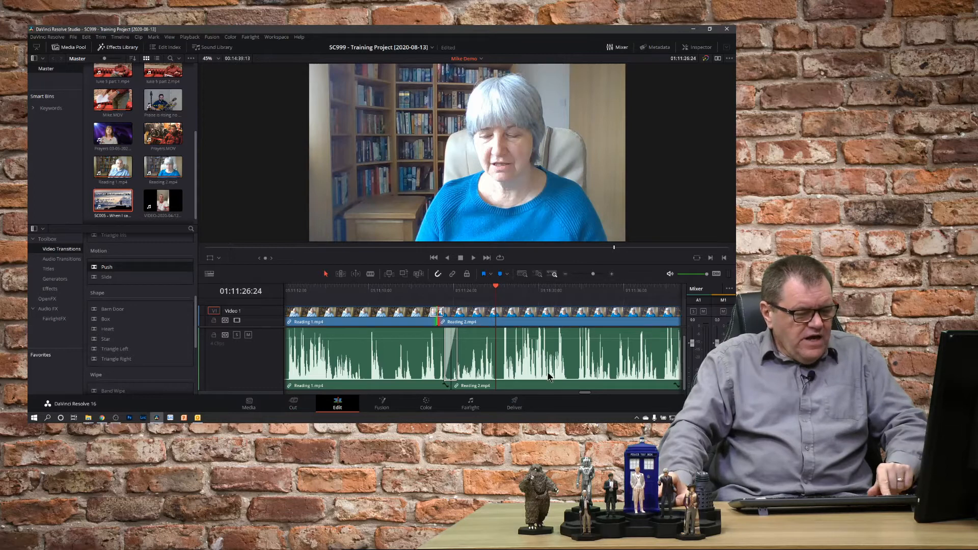
- Move the SC005 clip left to close the gap after the Mike.MOV clip
scroll(496, 353, down, 5)
scroll(496, 353, down, 3)
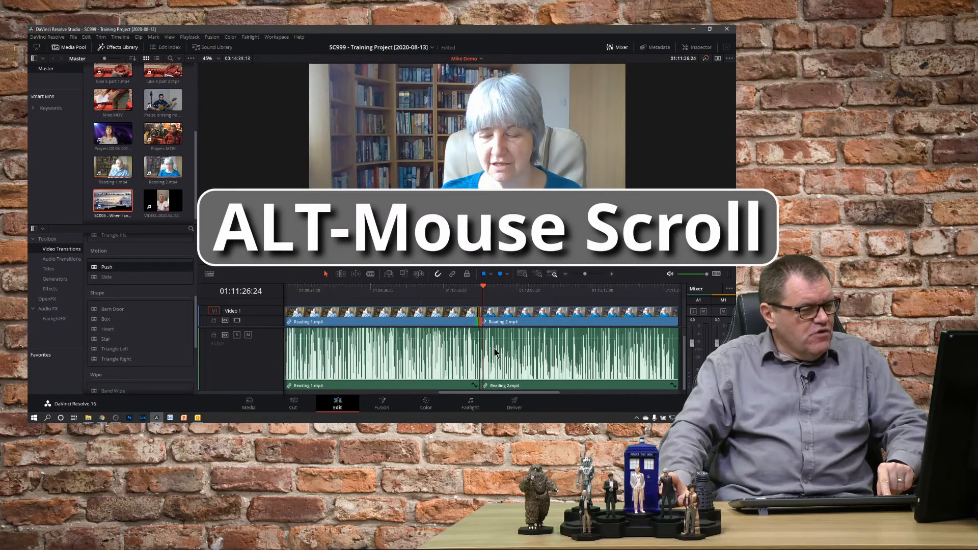
drag(495, 393, 493, 392)
drag(381, 316, 583, 367)
drag(444, 360, 423, 360)
scroll(550, 342, down, 2)
scroll(548, 339, down, 3)
scroll(548, 339, up, 3)
drag(563, 317, 366, 366)
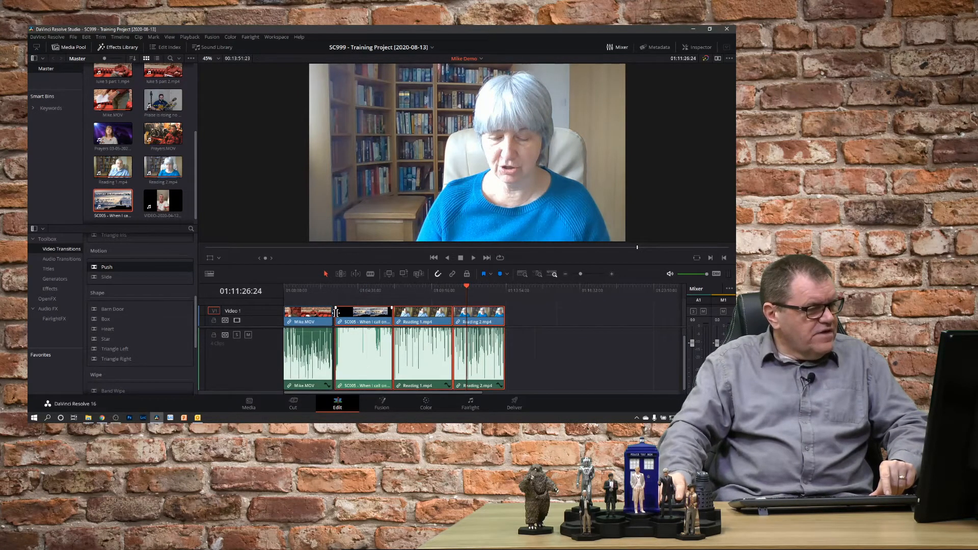
click(334, 288)
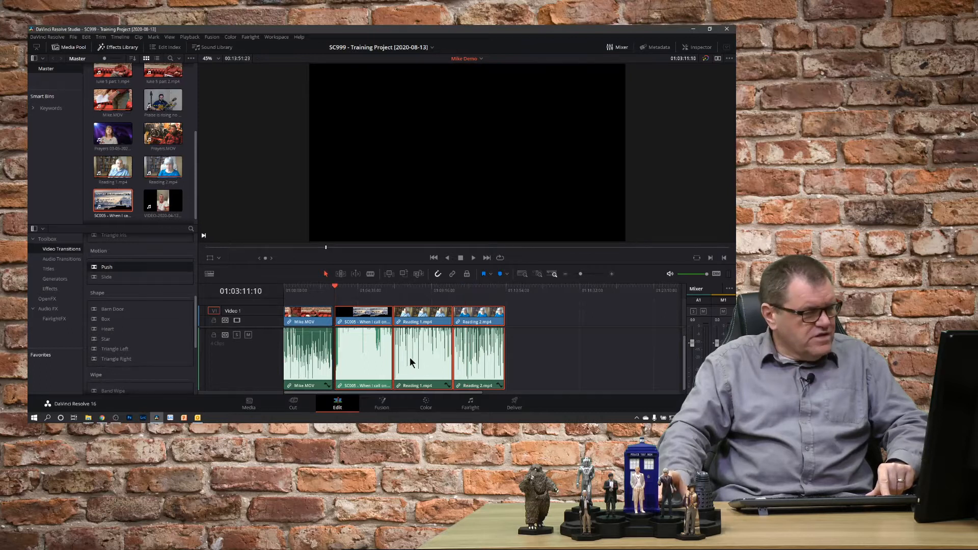
scroll(409, 357, up, 5)
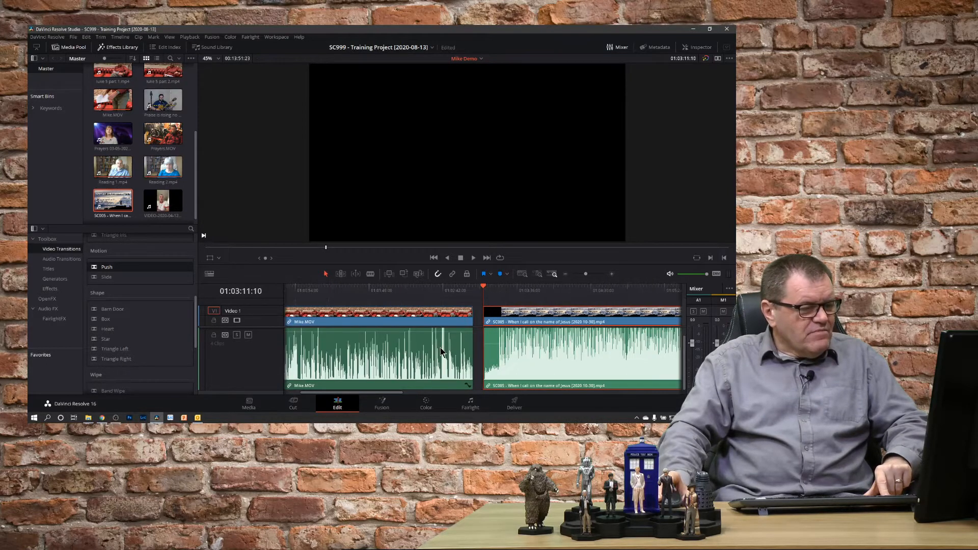
scroll(441, 352, up, 2)
drag(579, 320, 564, 320)
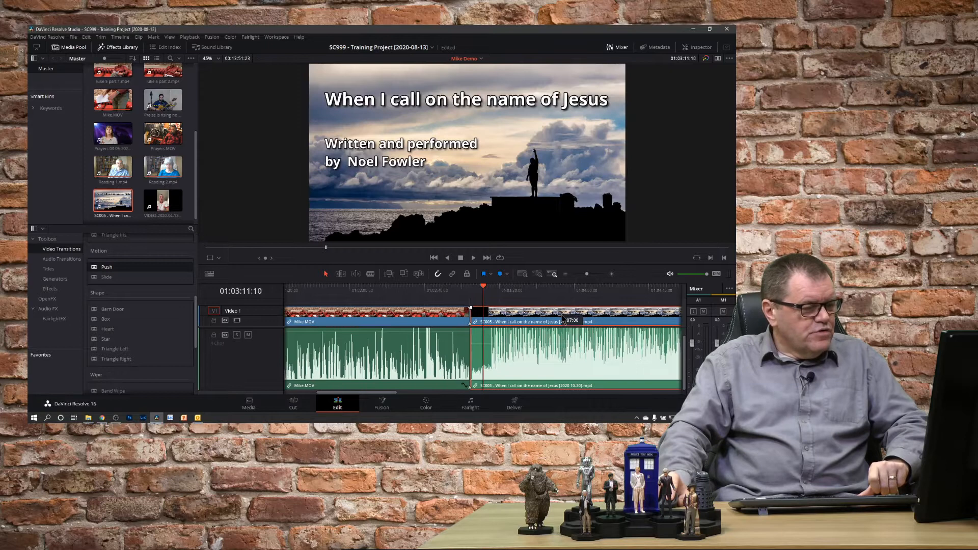
- Play back the join between the Mike.MOV and SC005 clips
click(461, 289)
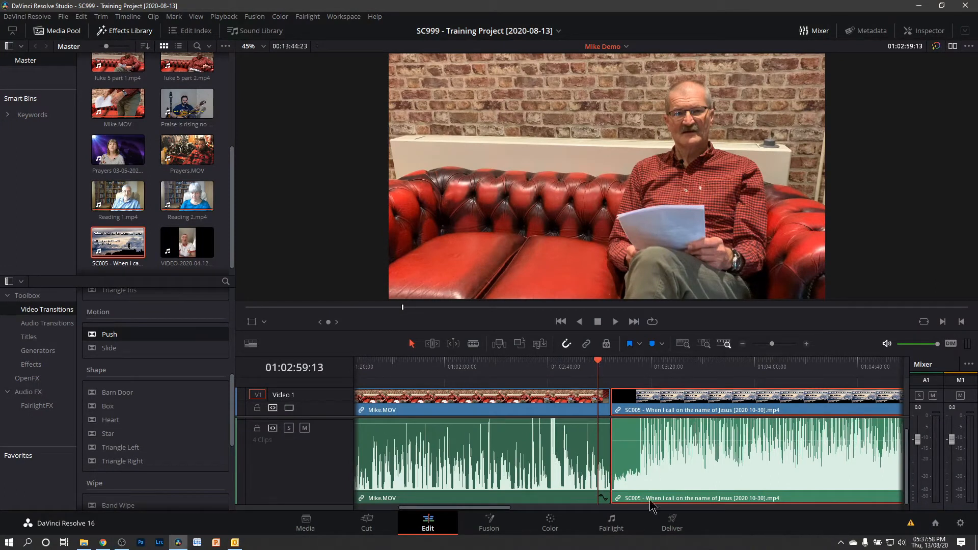
click(583, 366)
key(space)
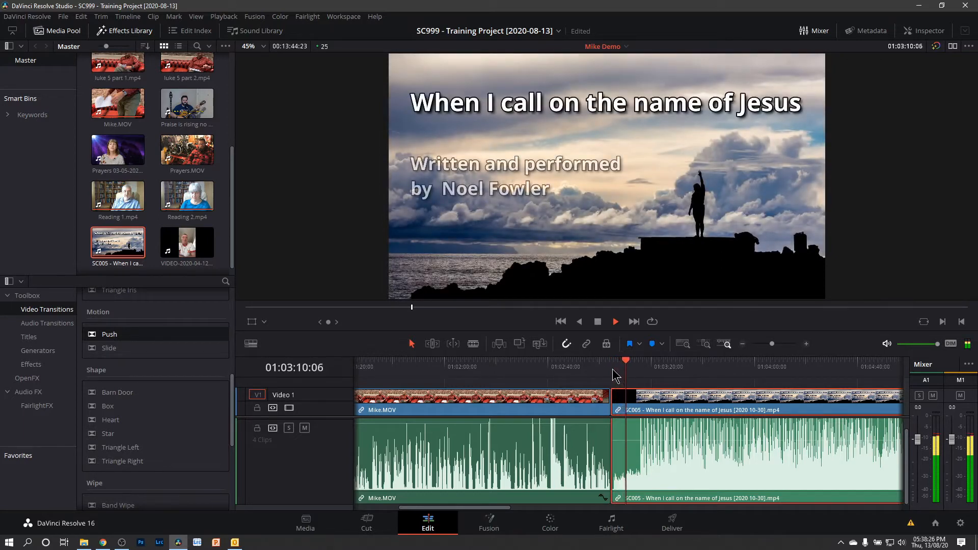
key(space)
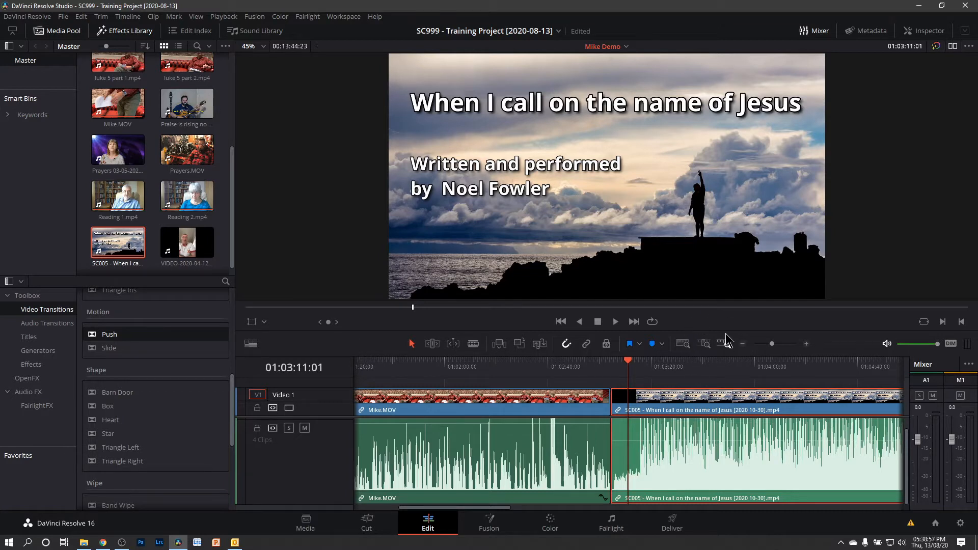
- Add a new stereo audio track below Audio 1 in the timeline
drag(727, 335, 717, 261)
drag(317, 462, 321, 420)
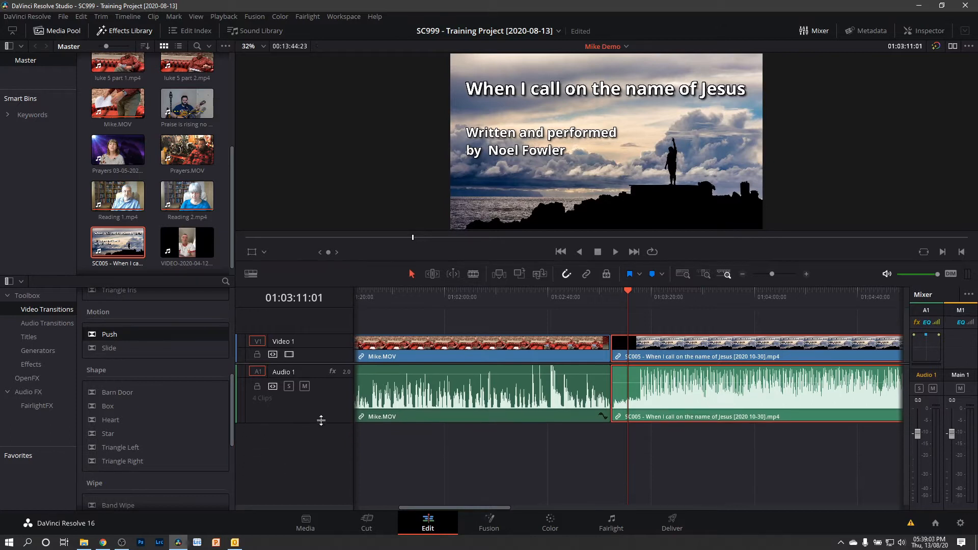
right_click(323, 455)
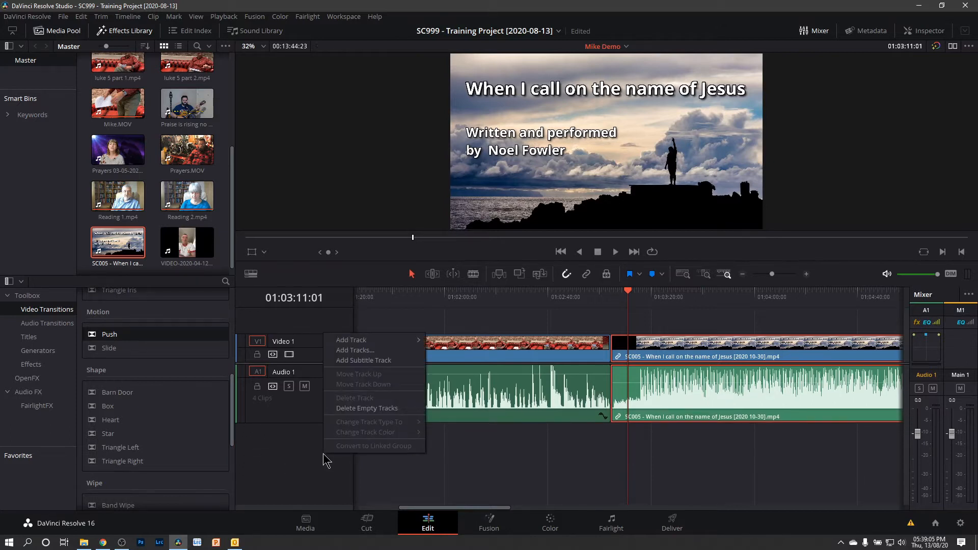
mouse_move(363, 342)
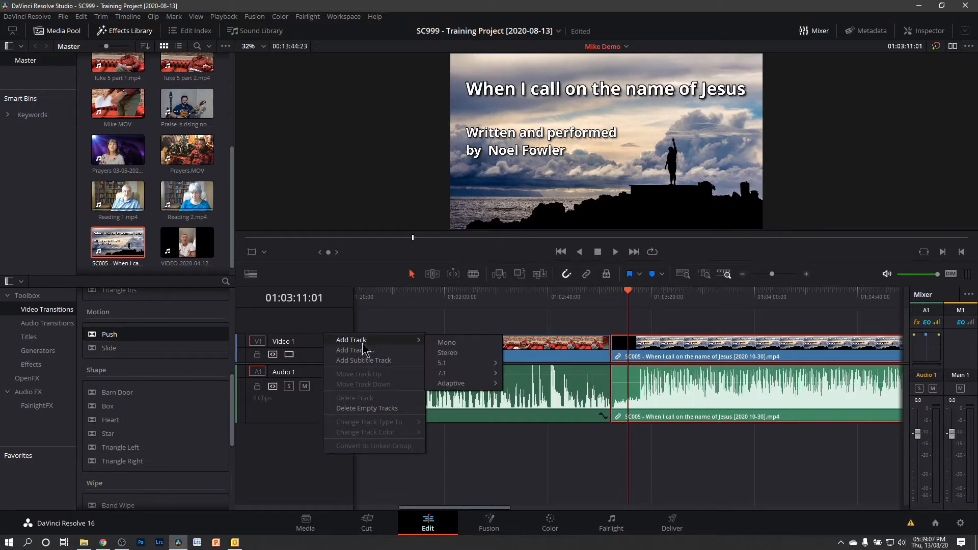
click(474, 352)
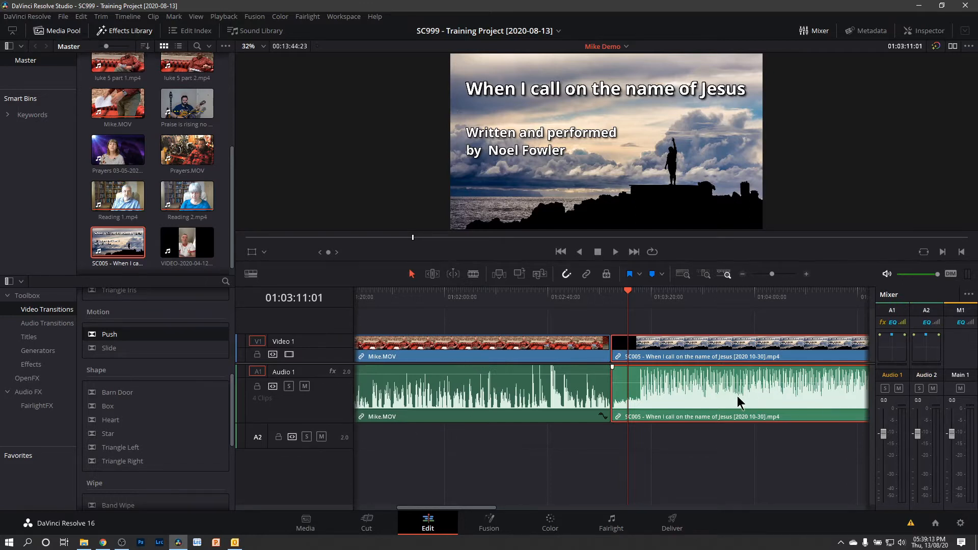
- Move the SC005 clip's audio down onto track A2 while its video stays on Video 1
drag(738, 401, 745, 434)
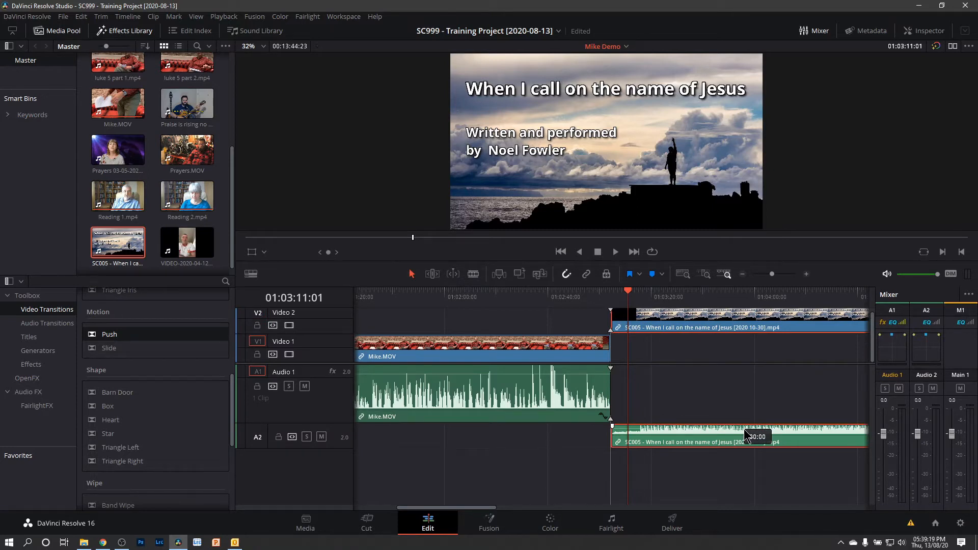
key(ctrl+z)
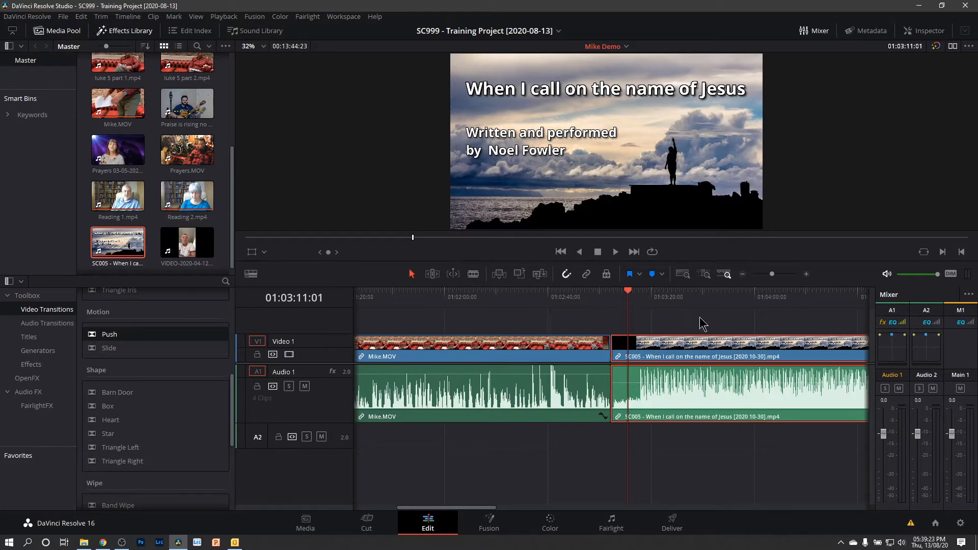
drag(720, 394, 722, 434)
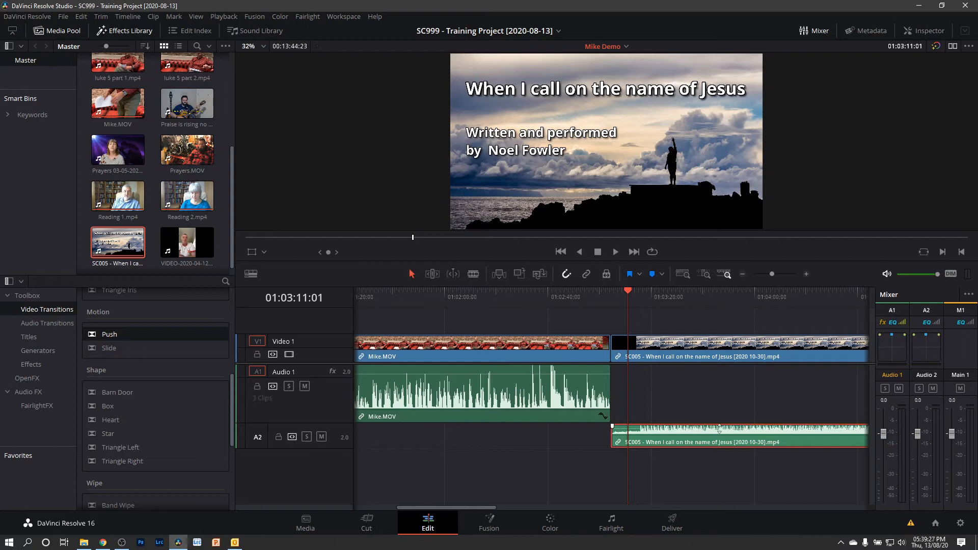
drag(734, 315, 739, 501)
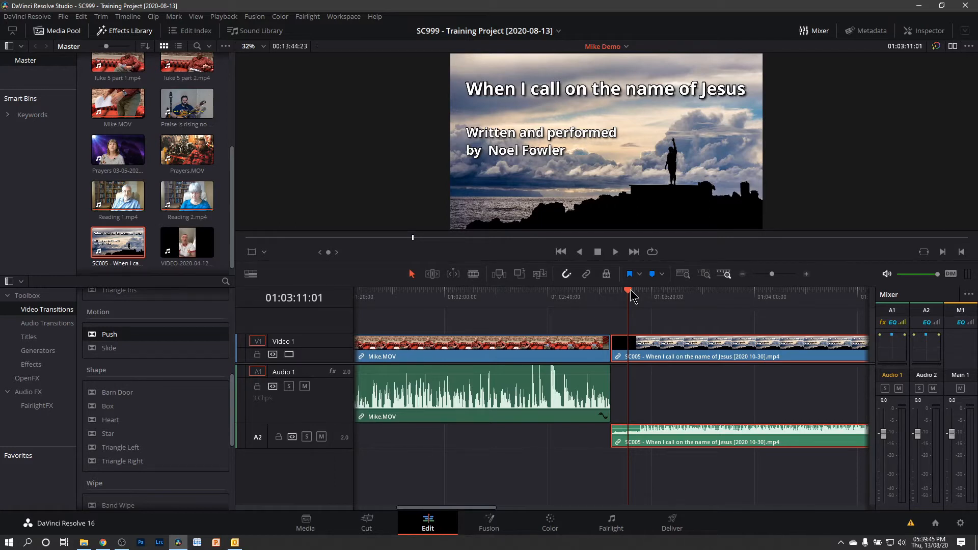
- Play back the start of the SC005 clip
drag(631, 295, 637, 300)
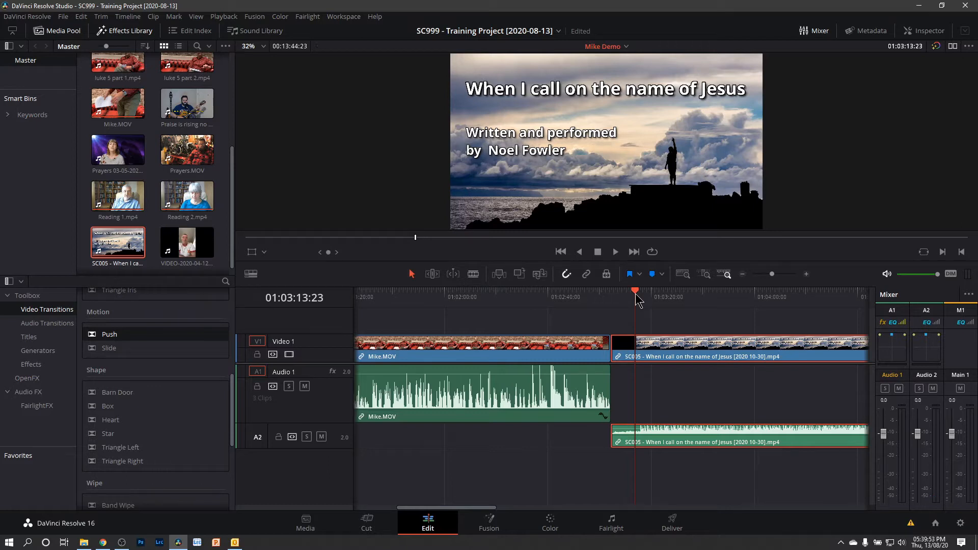
key(space)
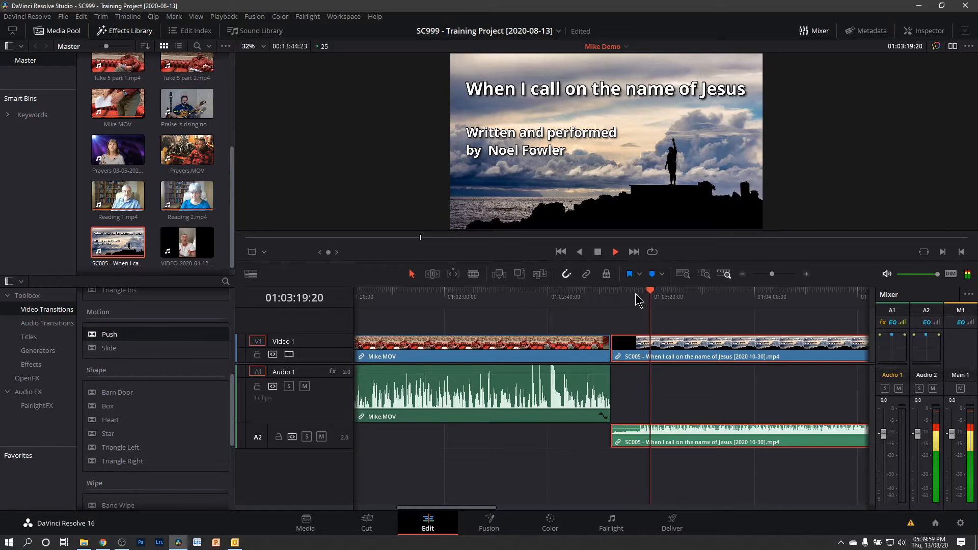
key(space)
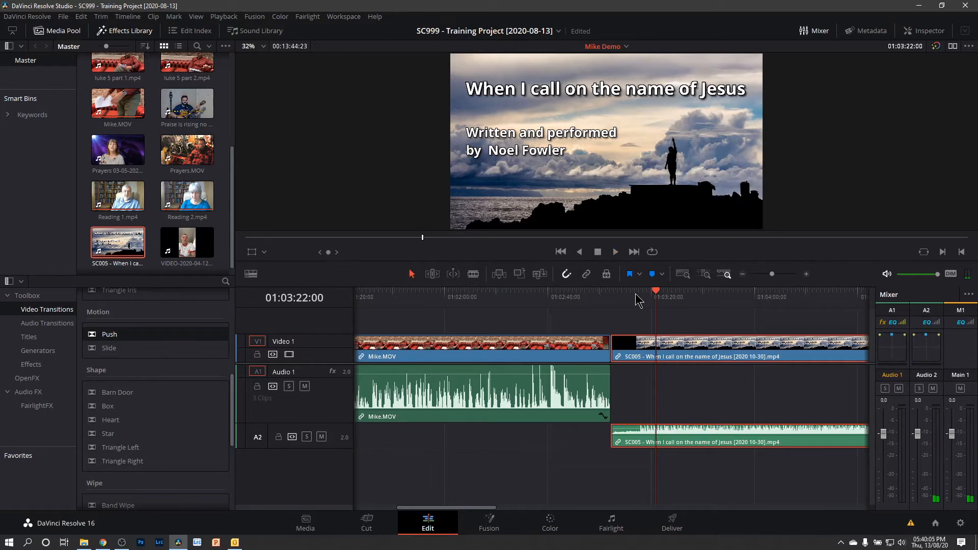
- Trim the black opening off the SC005 video and slide the SC005 clip left against Mike.MOV
click(615, 344)
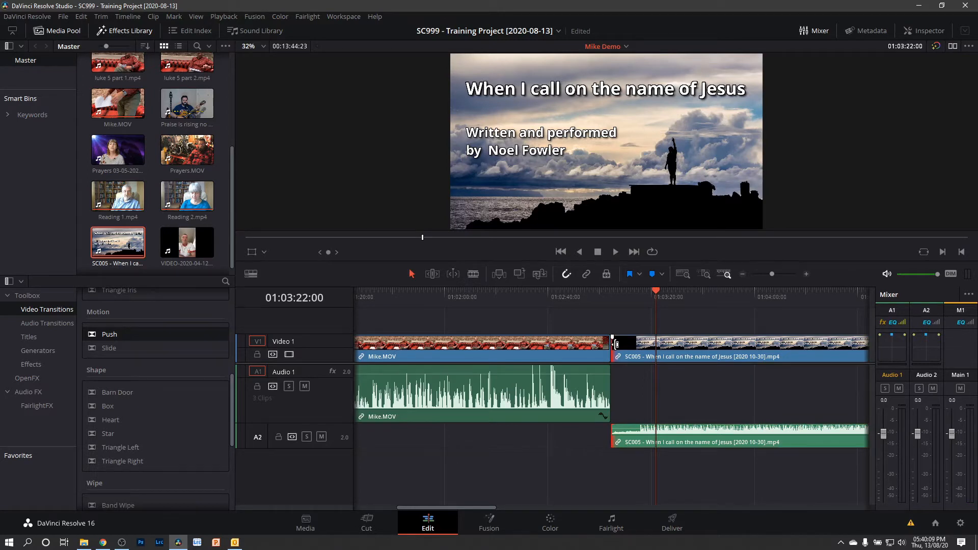
click(628, 343)
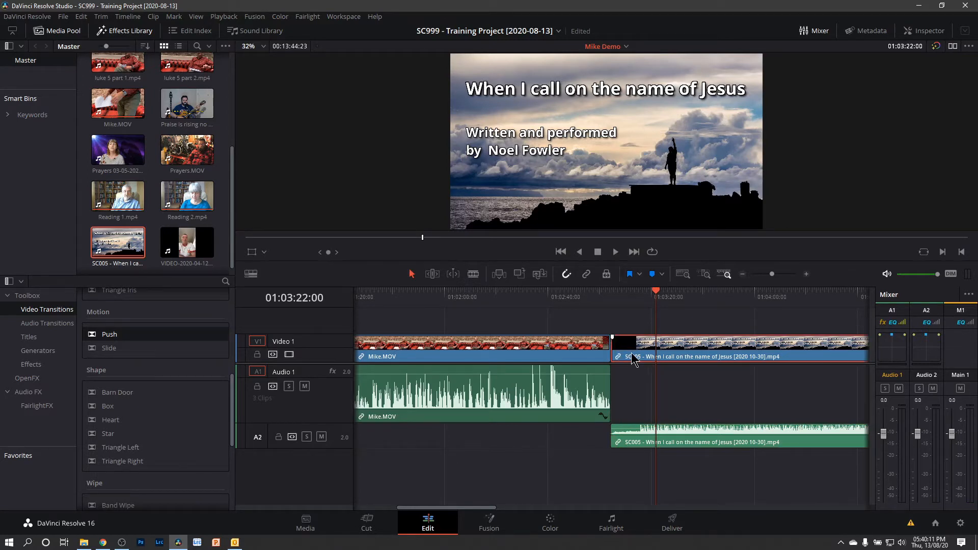
drag(618, 347, 657, 352)
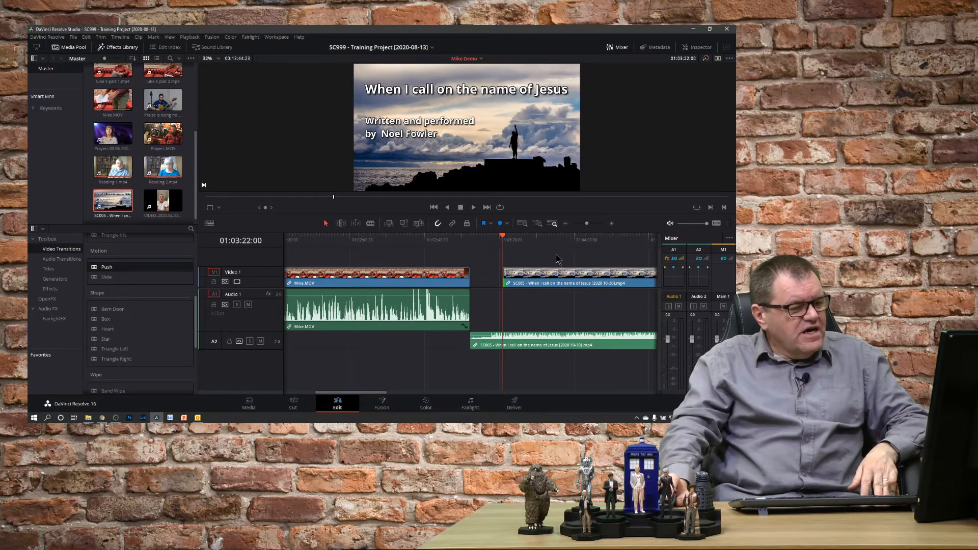
drag(559, 265, 585, 390)
drag(602, 278, 574, 281)
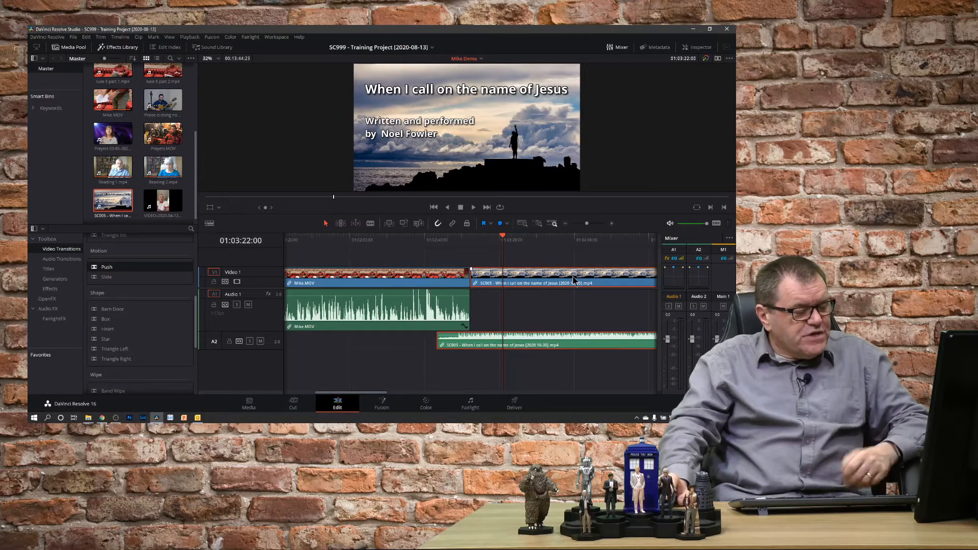
- Add a 50 frame cross dissolve at the cut between Mike.MOV and the SC005 video
click(470, 275)
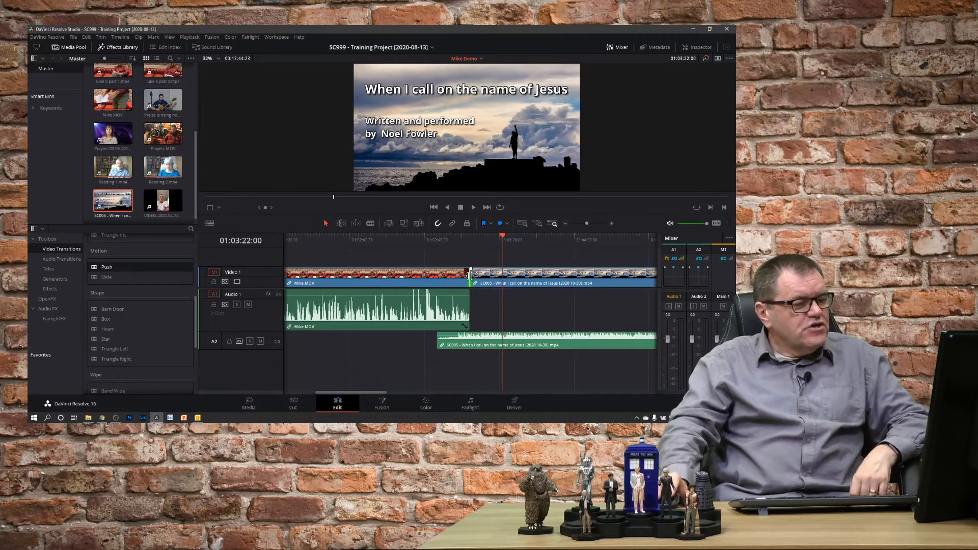
right_click(469, 276)
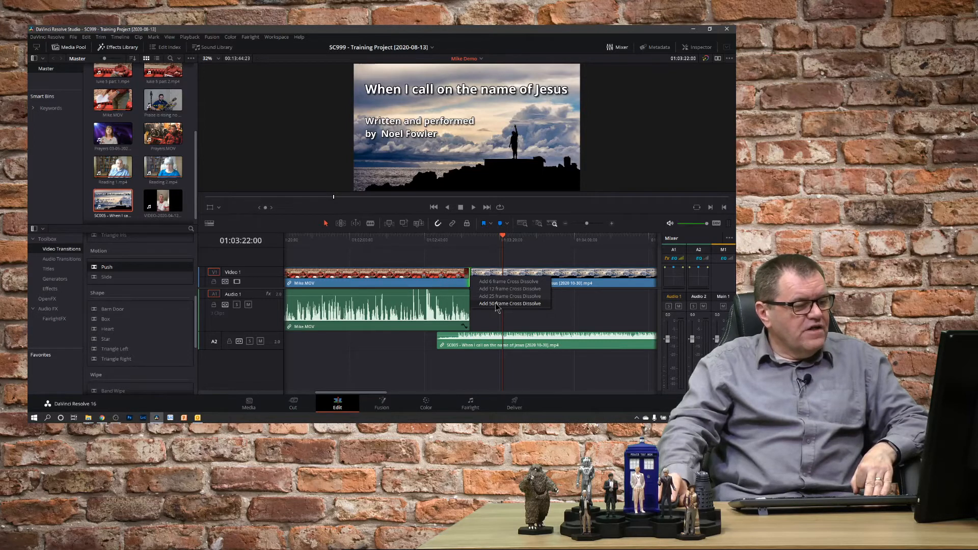
click(495, 303)
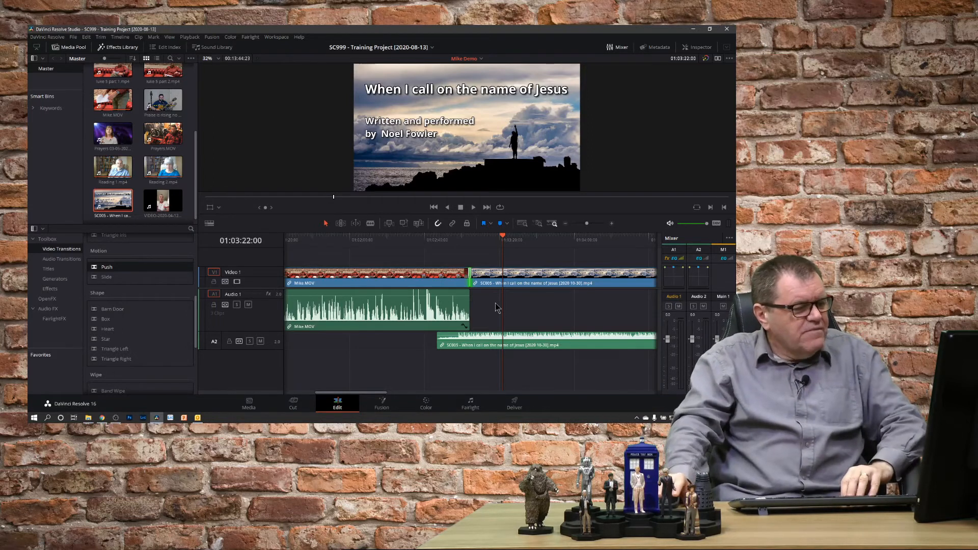
- Play back the cross dissolve between Mike.MOV and the SC005 clip
click(422, 240)
key(space)
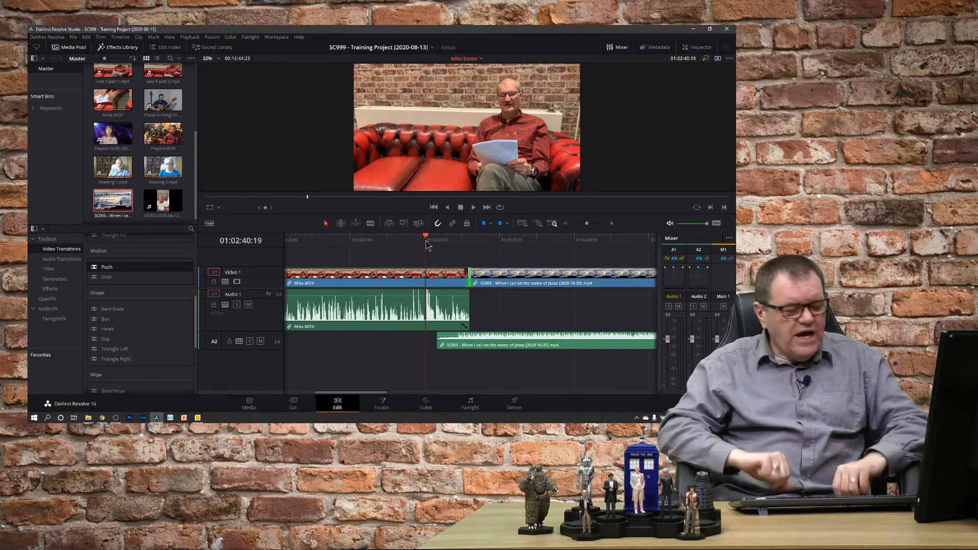
key(space)
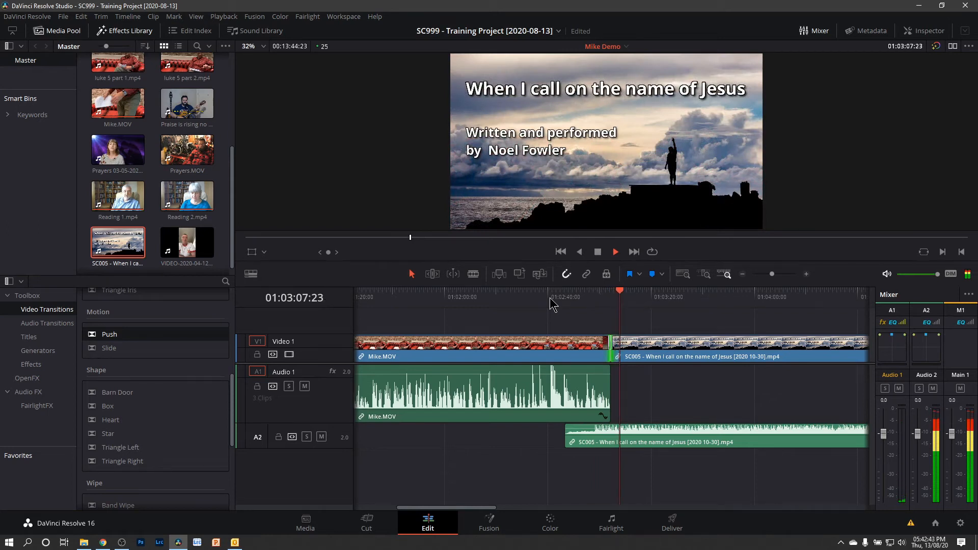
key(space)
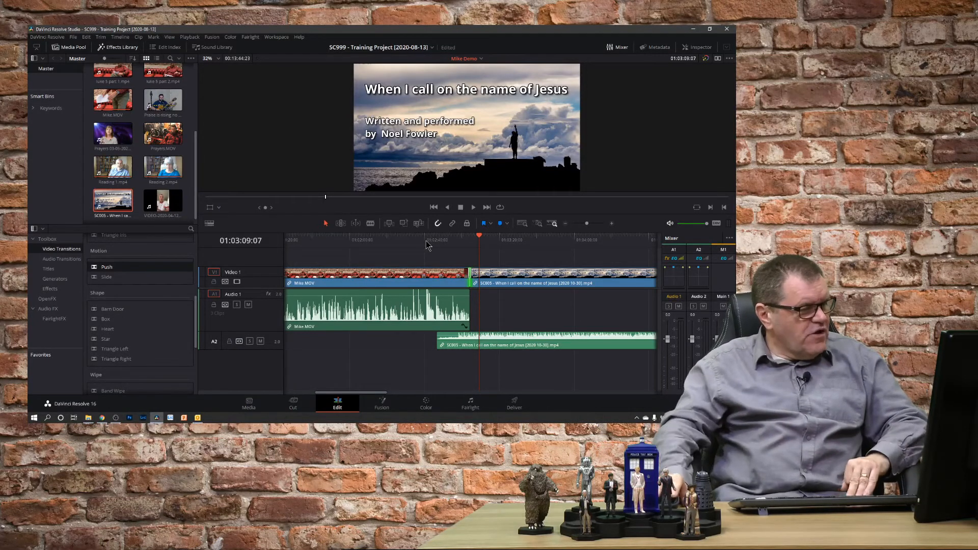
- Try lowering the SC005 song audio's clip volume in the Inspector's audio settings, then reset it to 0.00
drag(261, 349, 262, 383)
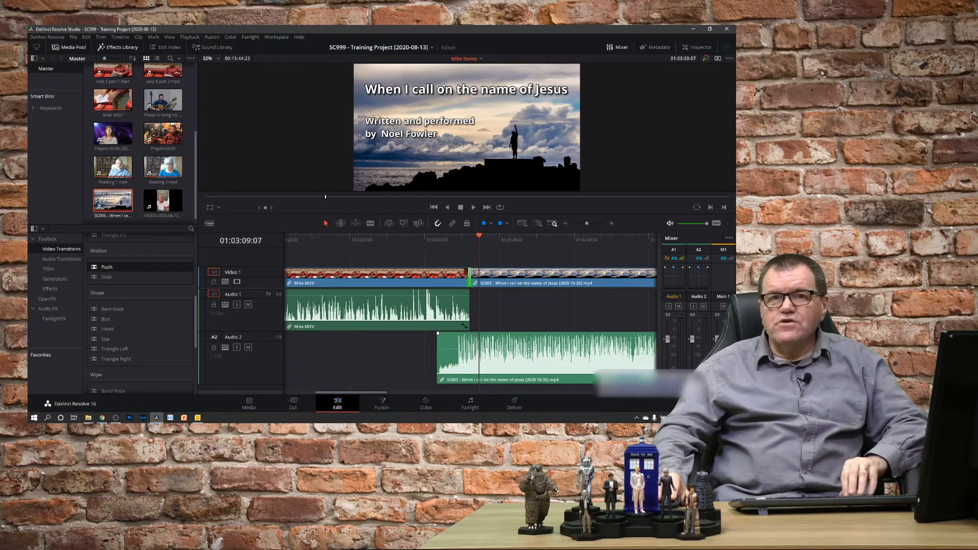
drag(529, 349, 525, 349)
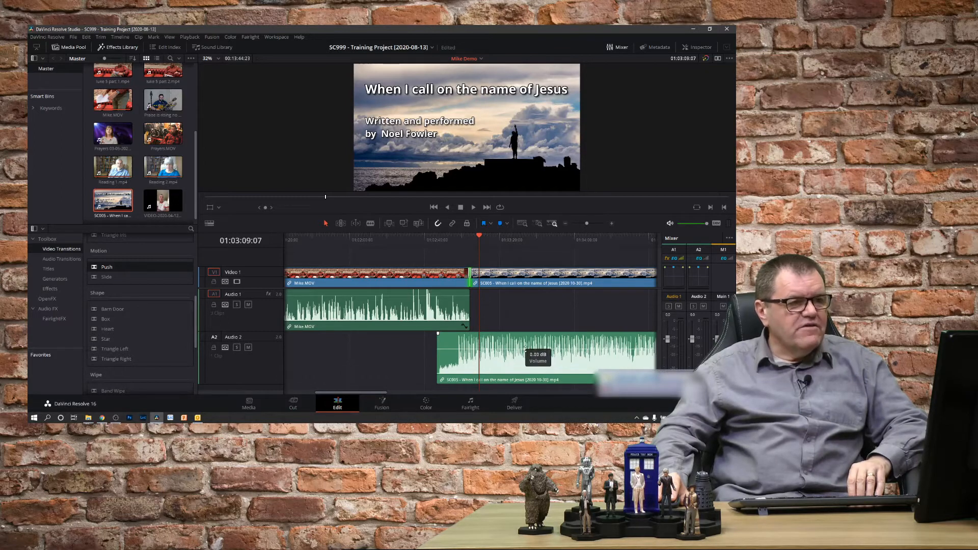
click(700, 49)
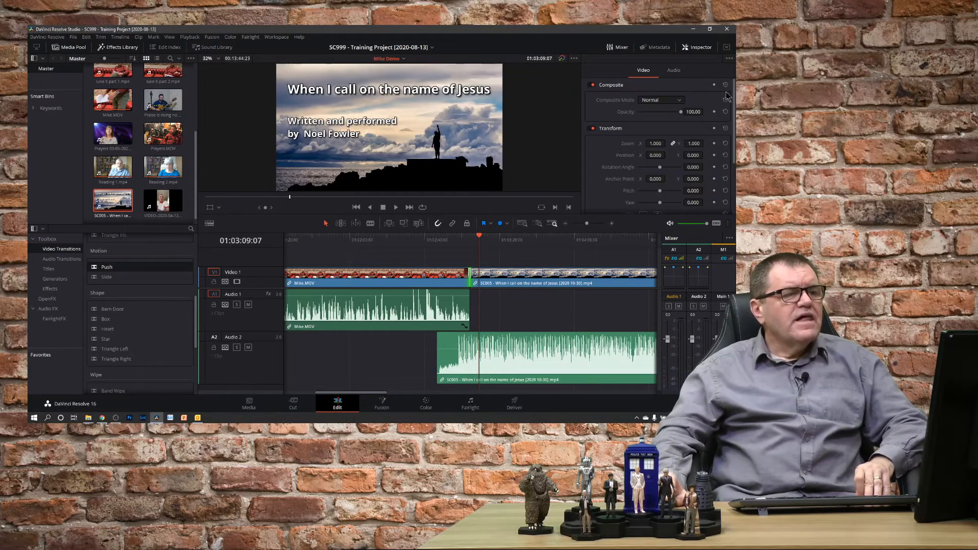
click(675, 72)
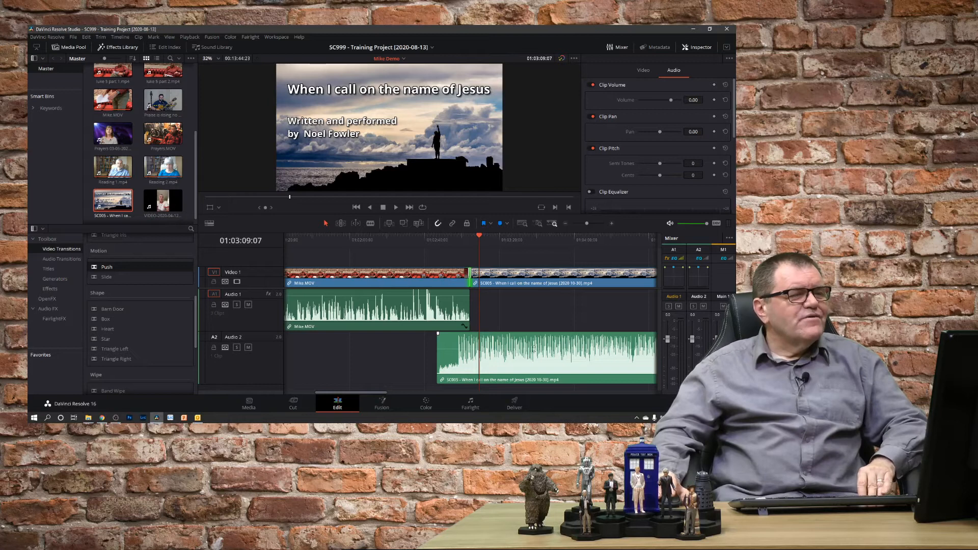
drag(534, 349, 533, 349)
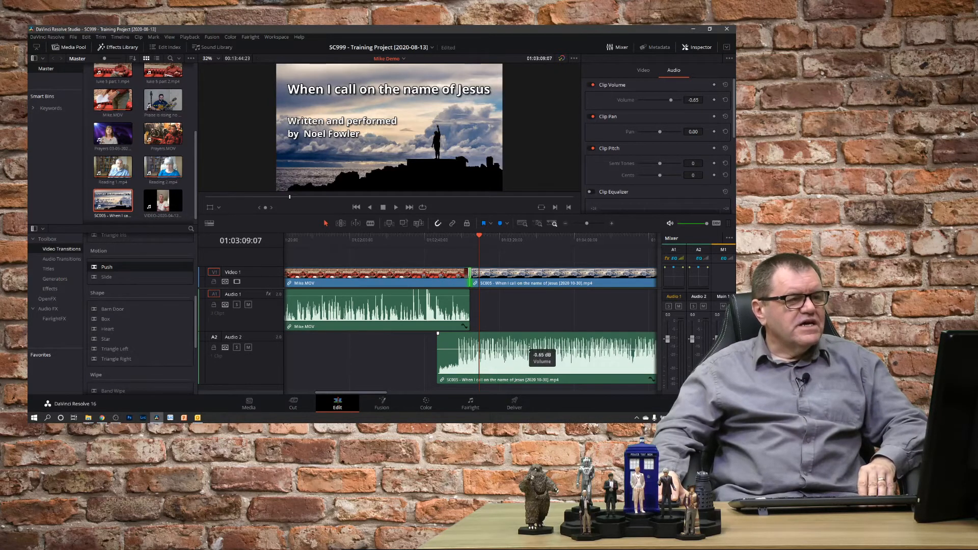
click(613, 88)
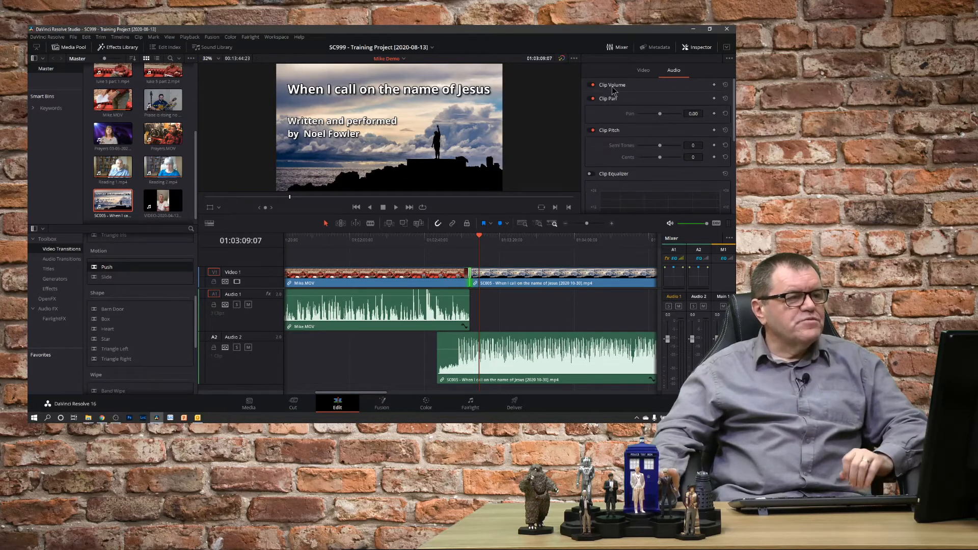
click(614, 87)
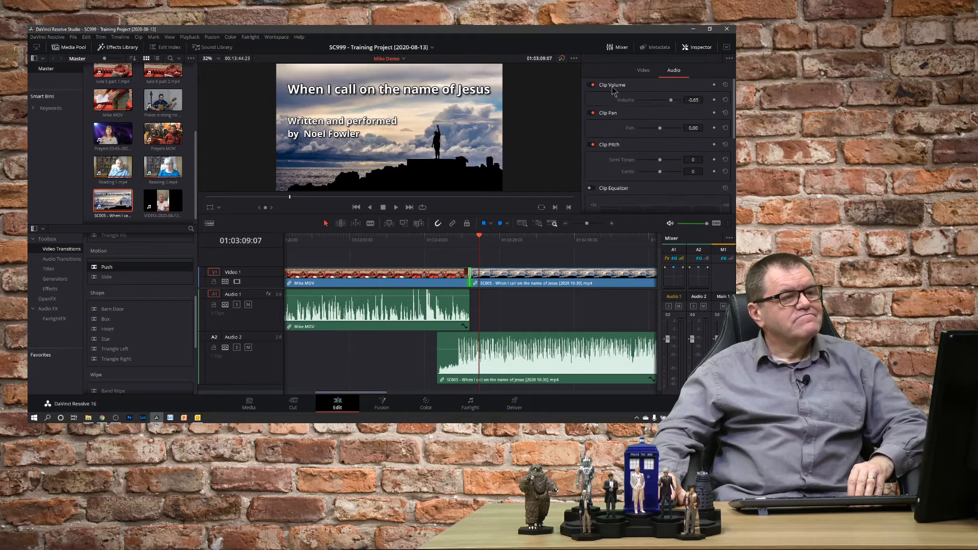
double_click(626, 100)
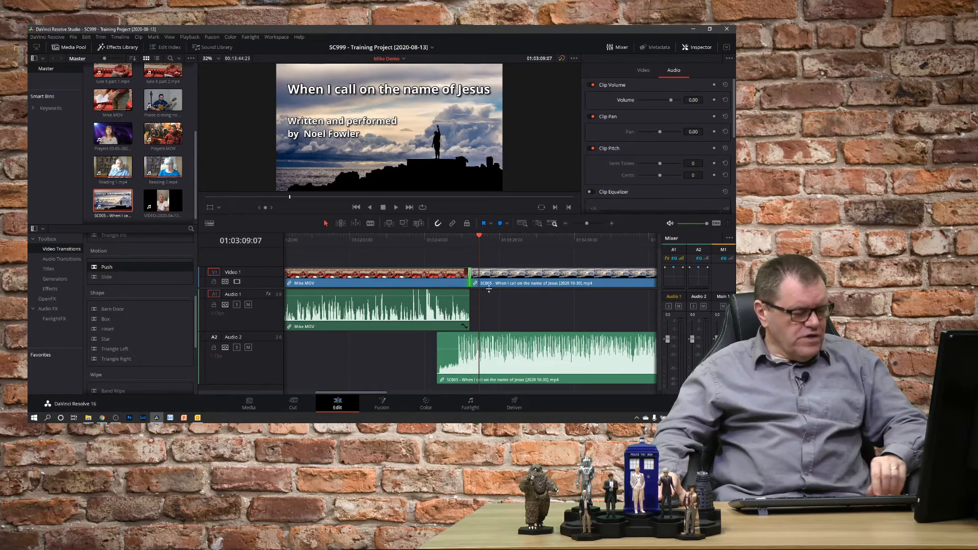
- Add volume keyframes on the SC005 song audio around the cut with Mike.MOV
scroll(476, 350, up, 6)
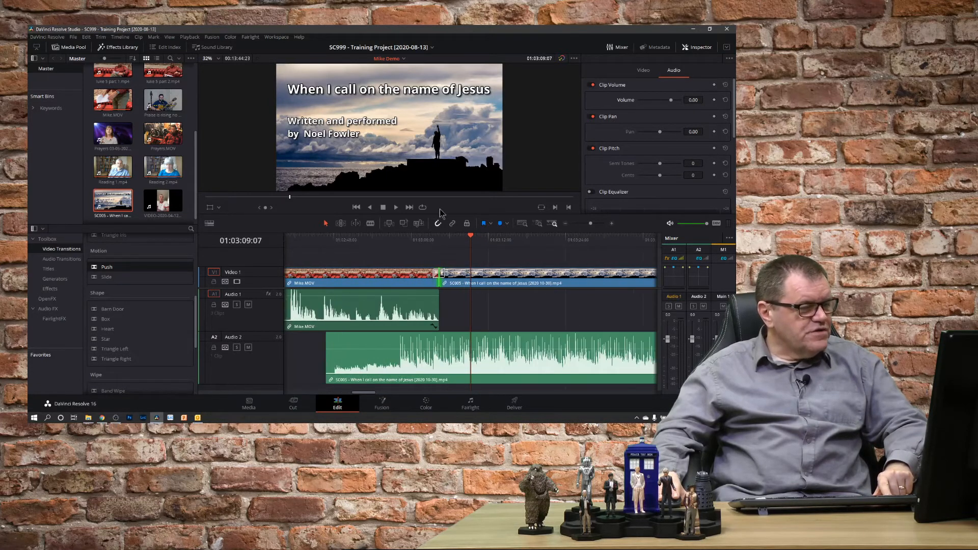
click(442, 243)
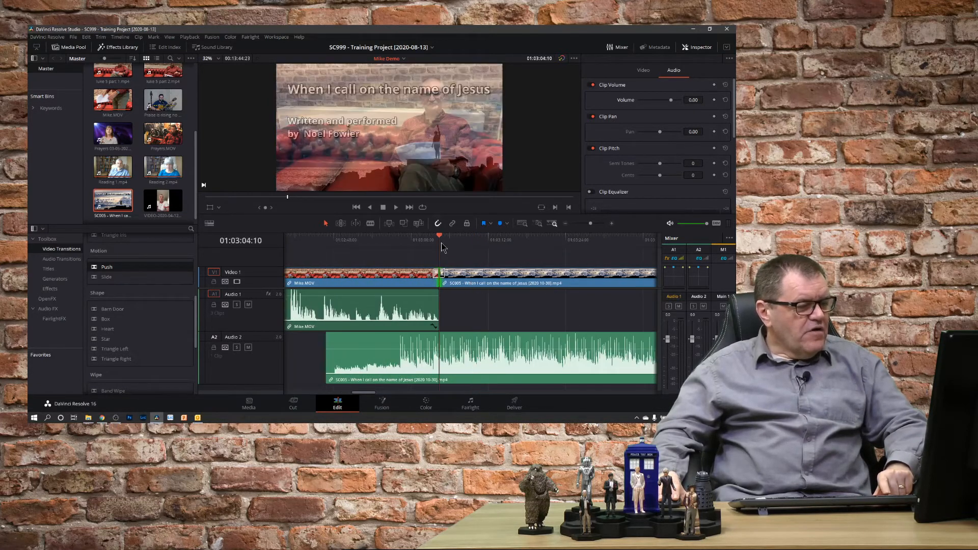
key(shift+Right)
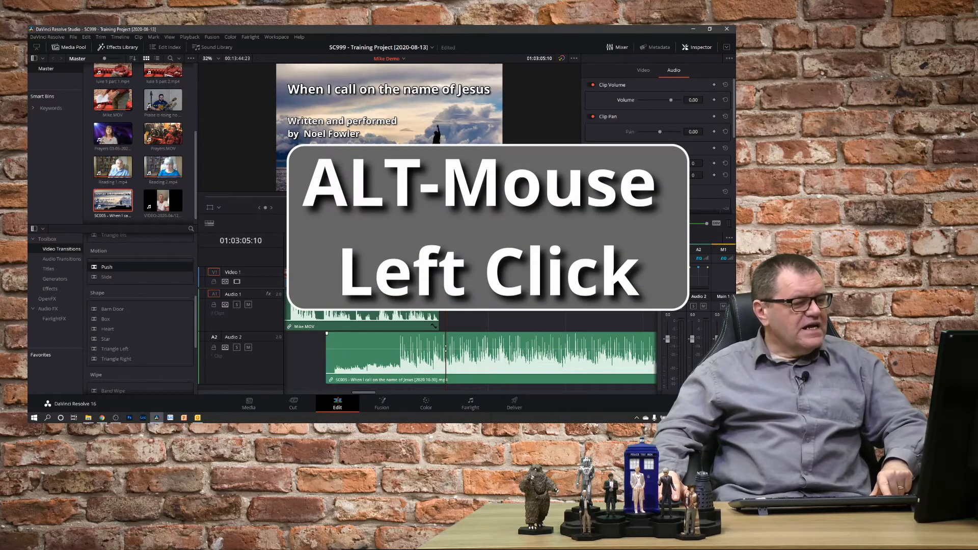
alt+click(446, 349)
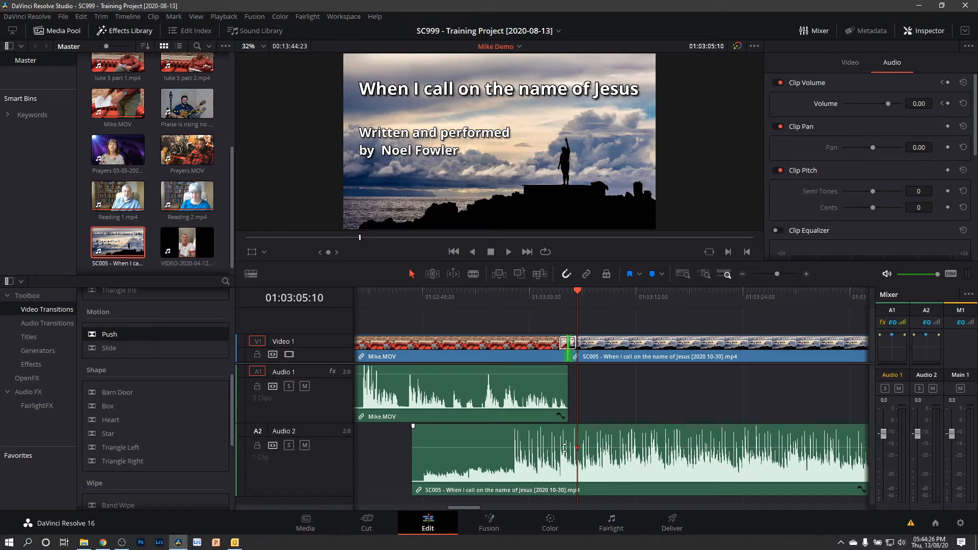
alt+click(564, 447)
alt+click(511, 447)
drag(466, 448, 466, 450)
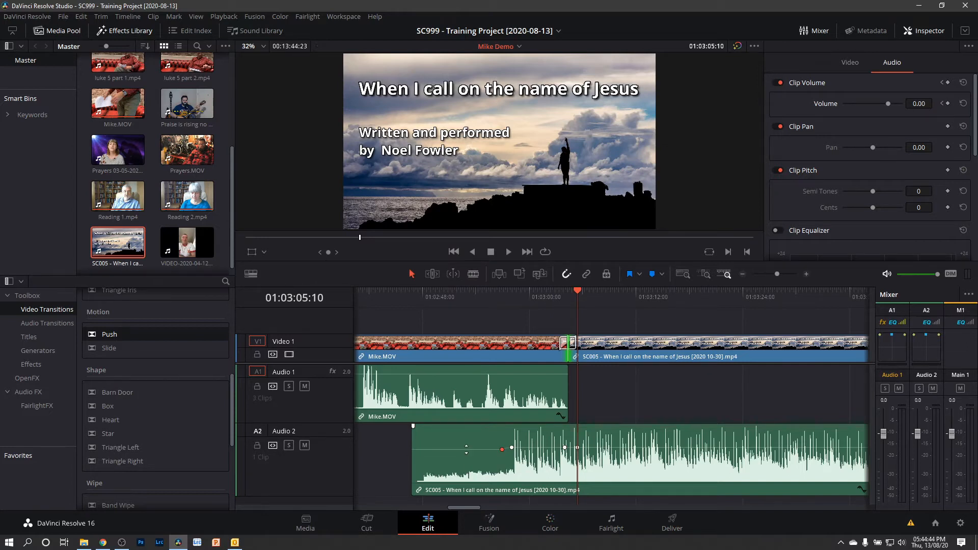
- Lower the SC005 song audio's volume between the keyframes before the cut so it ramps up at the cut
drag(534, 449, 532, 452)
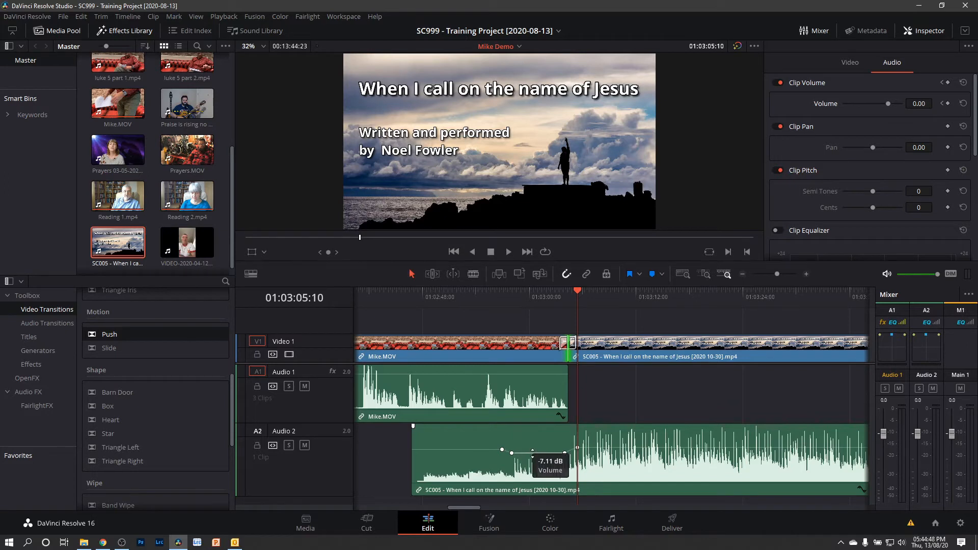
click(477, 451)
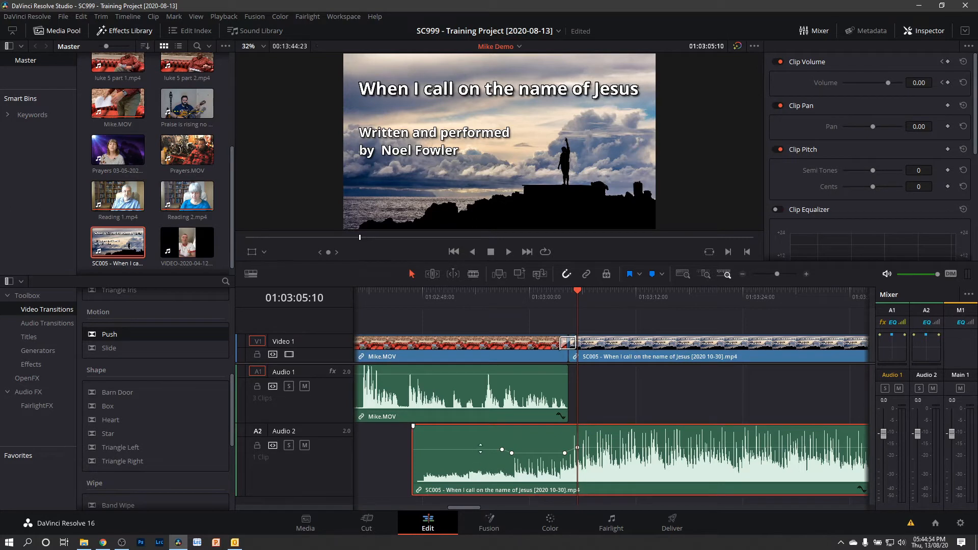
drag(480, 449, 481, 452)
drag(541, 452, 542, 457)
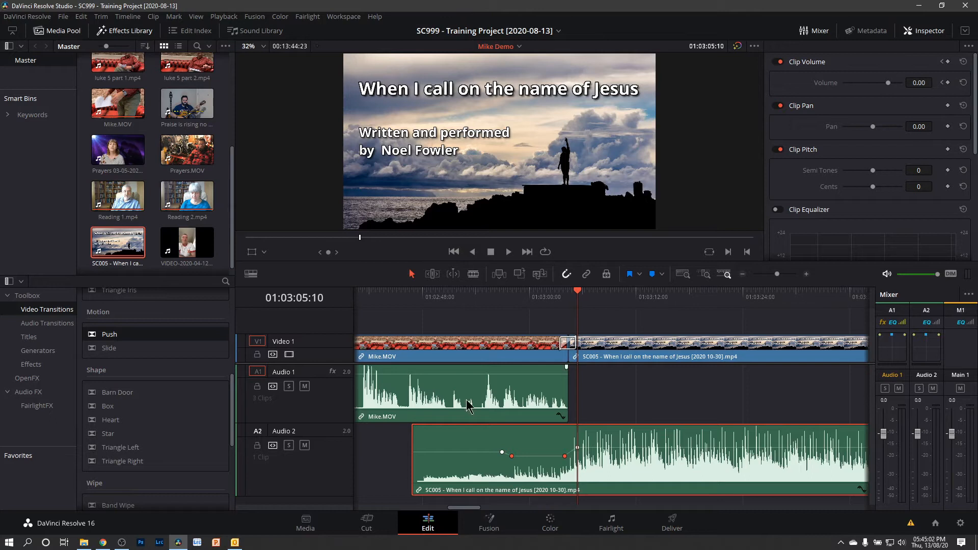
- Play back the Mike.MOV clip into the SC005 song to hear the volume ramp
click(378, 293)
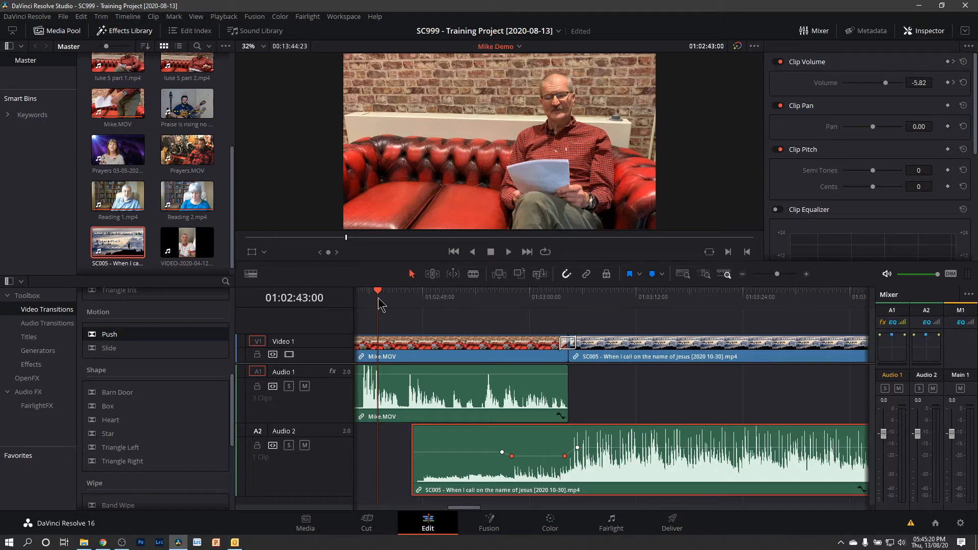
key(space)
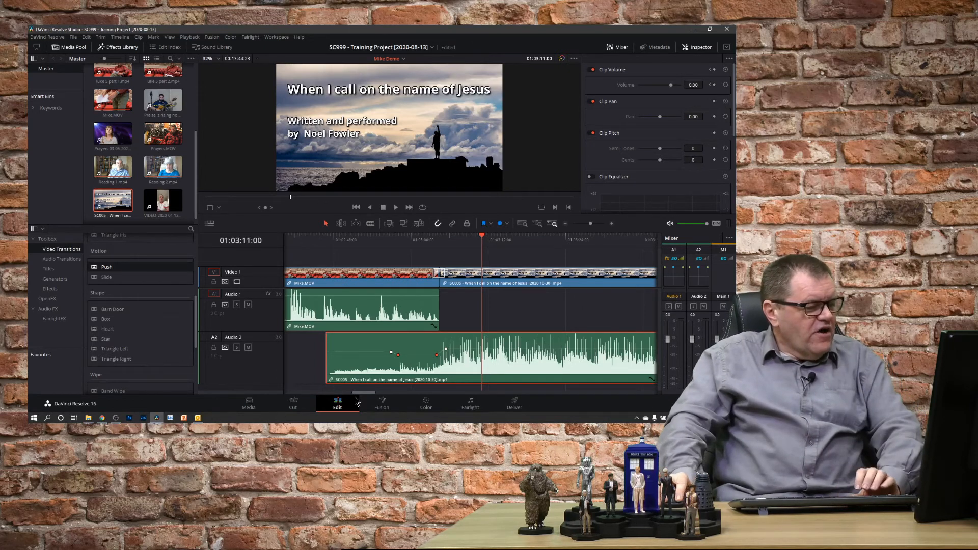
- Trim the end of the SC005 video back to where the song finishes
drag(363, 395, 363, 395)
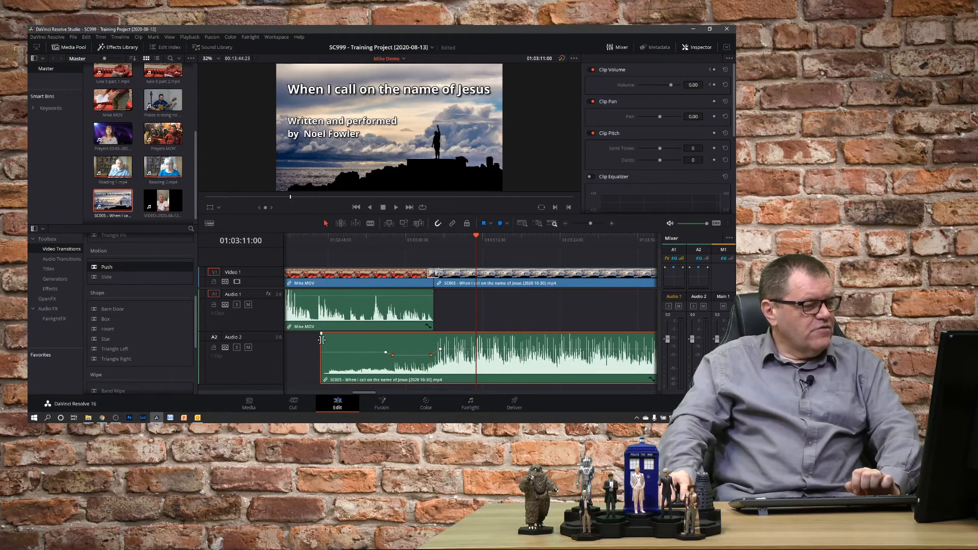
drag(368, 395, 451, 406)
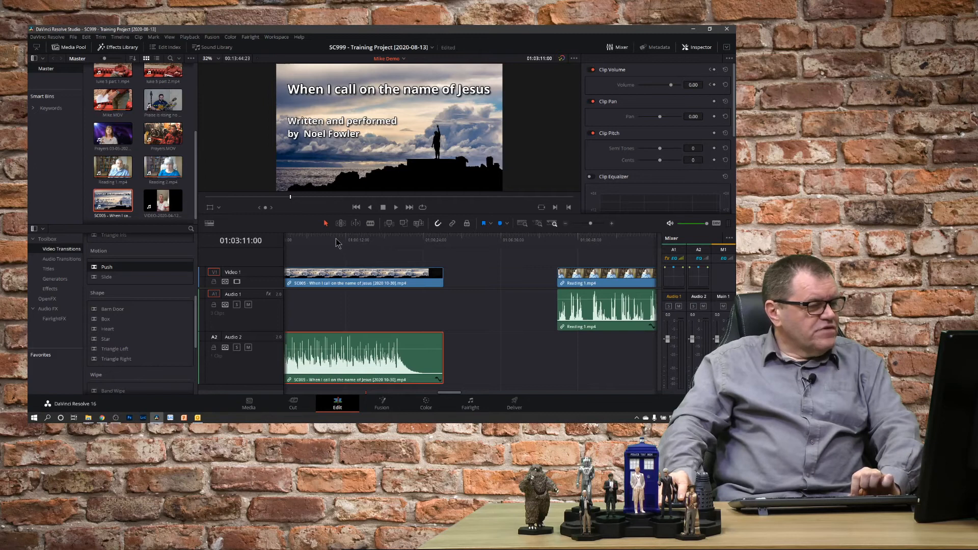
click(331, 242)
drag(331, 242, 320, 241)
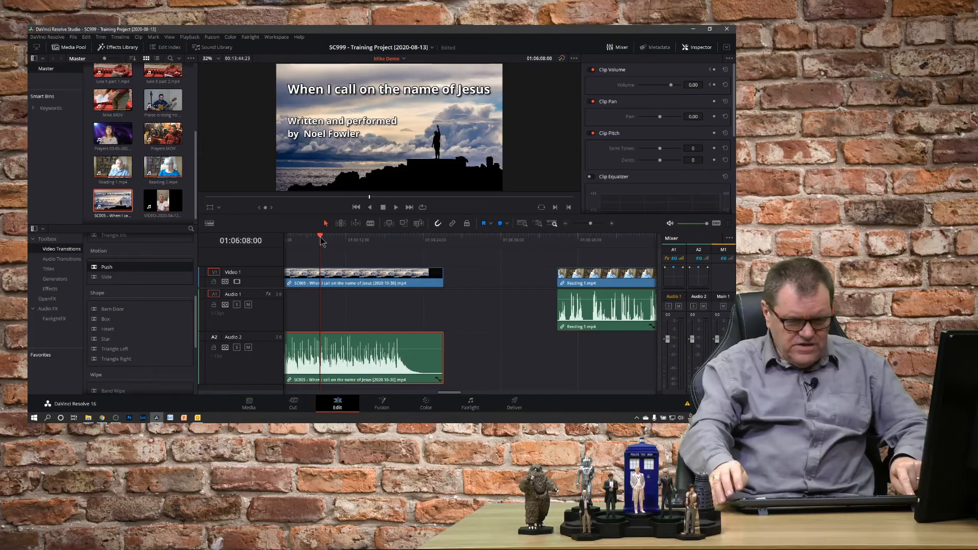
drag(321, 242, 300, 244)
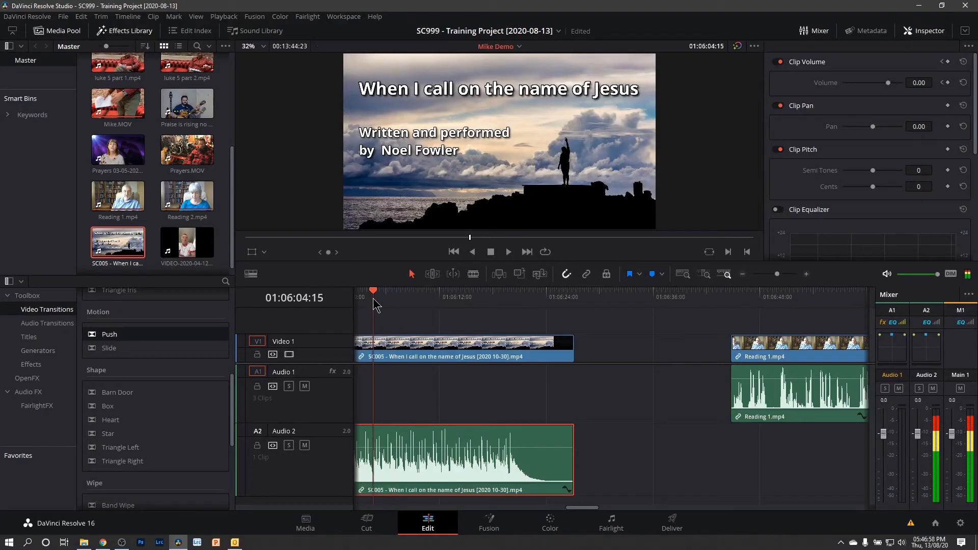
drag(377, 304, 384, 306)
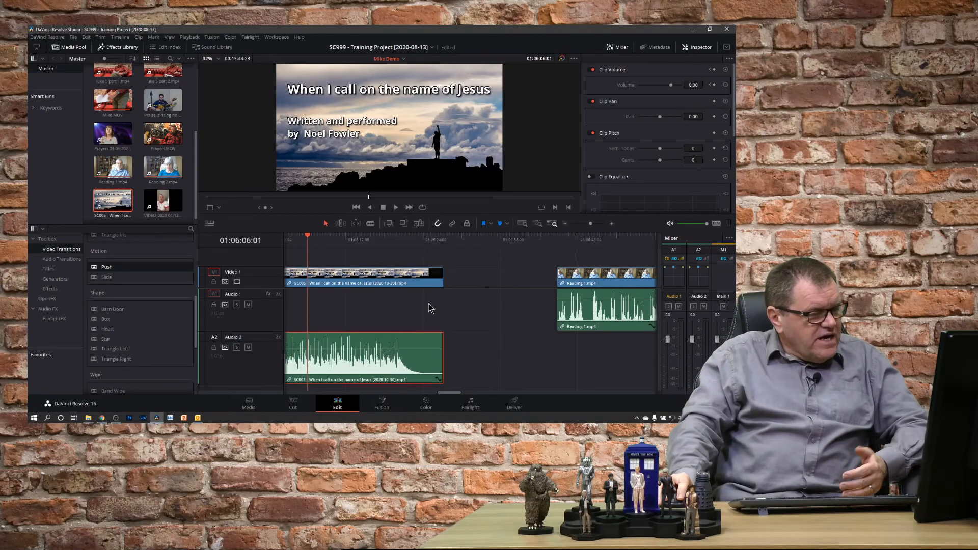
click(400, 279)
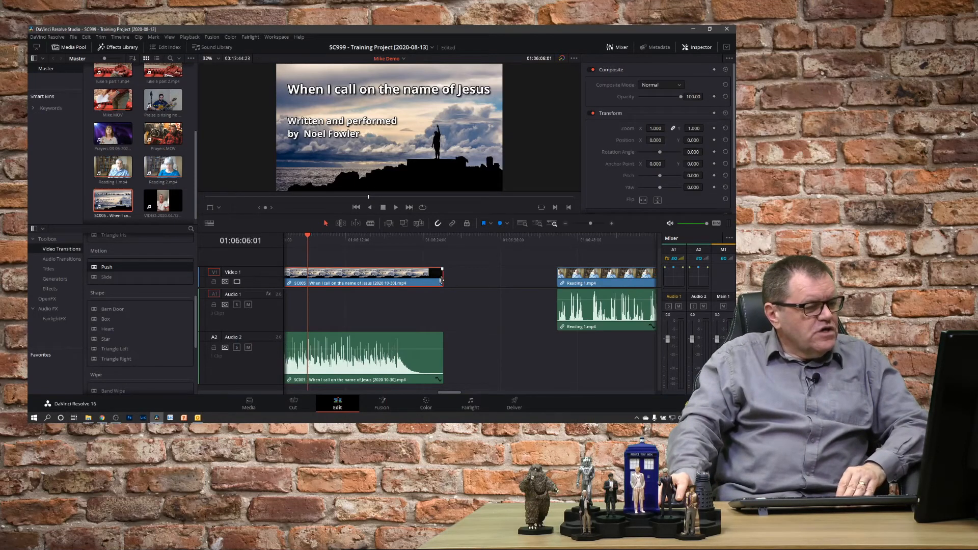
drag(441, 279, 311, 284)
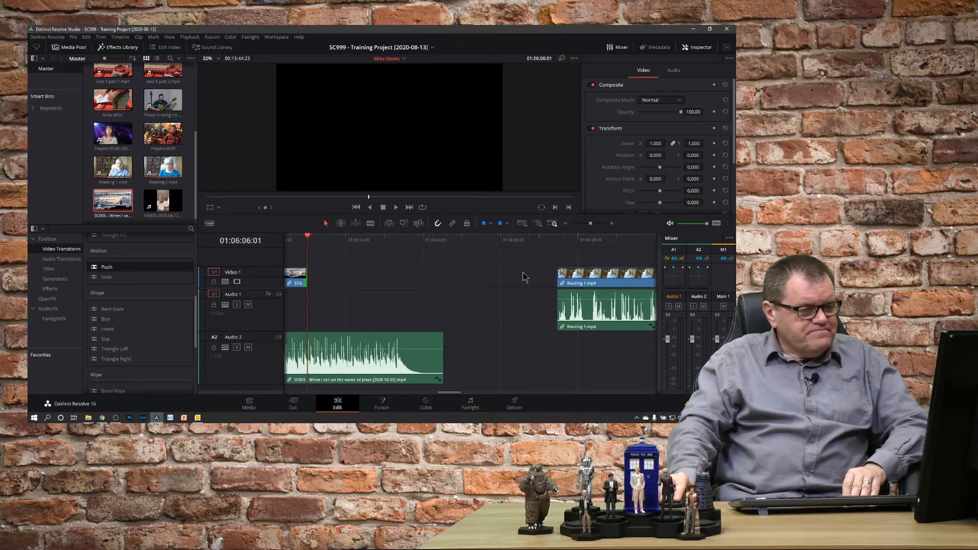
- Slide Reading 1.mp4 left against the SC005 clip and add a 50 frame cross dissolve at the cut
drag(524, 271, 369, 304)
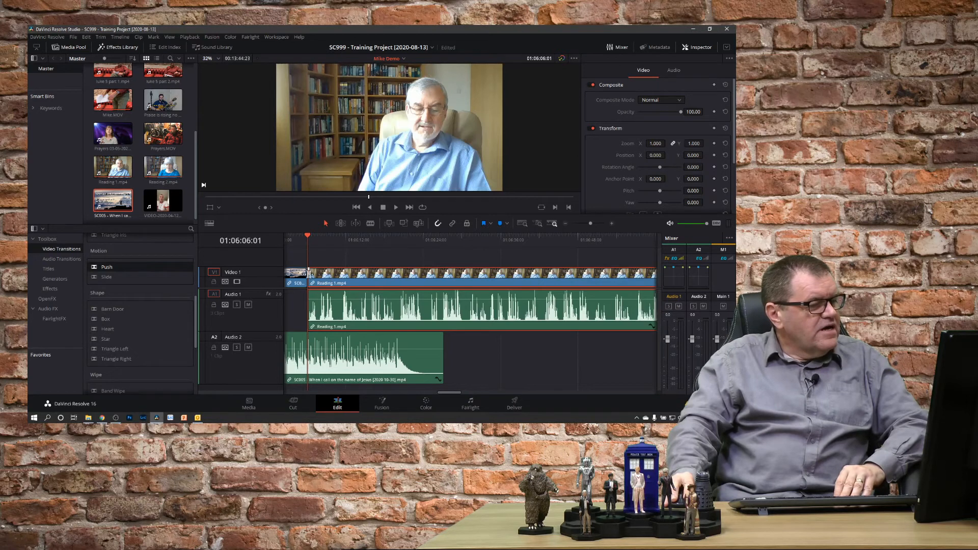
right_click(309, 279)
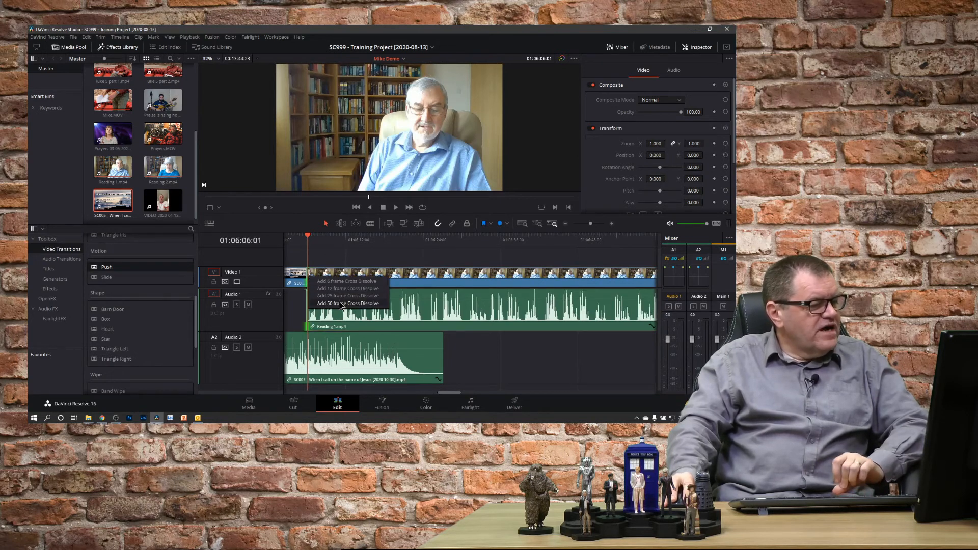
click(340, 304)
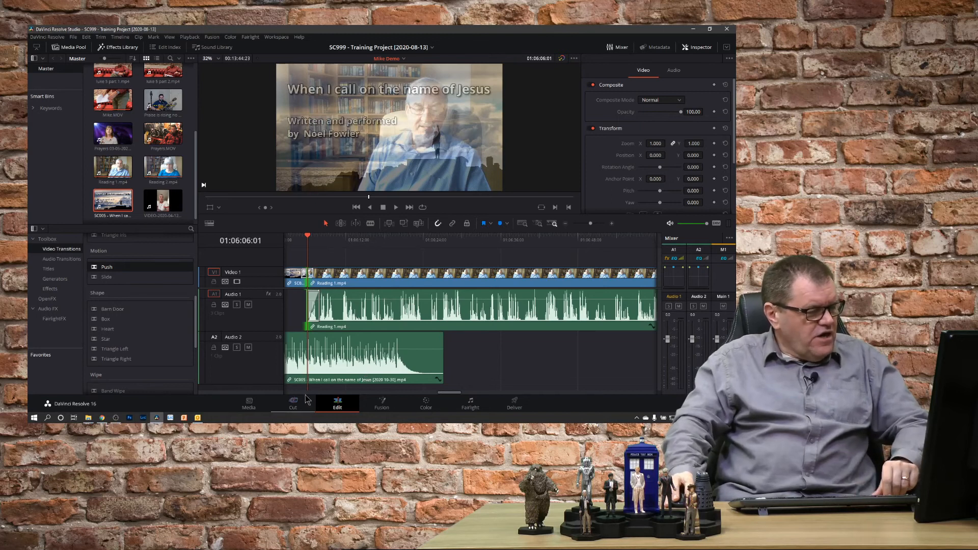
- Place a volume keyframe on the SC005 song audio at the cut to Reading 1.mp4
drag(455, 394, 446, 395)
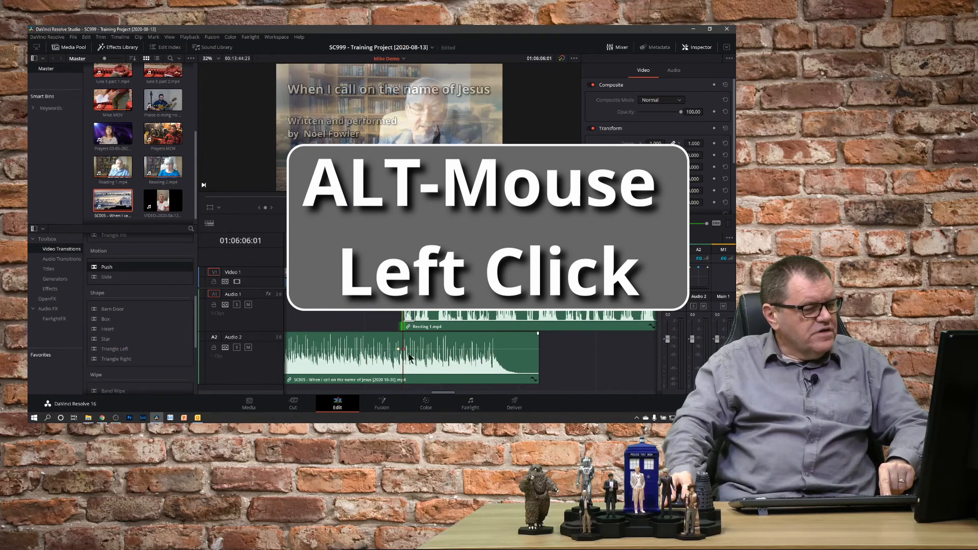
drag(462, 349, 427, 353)
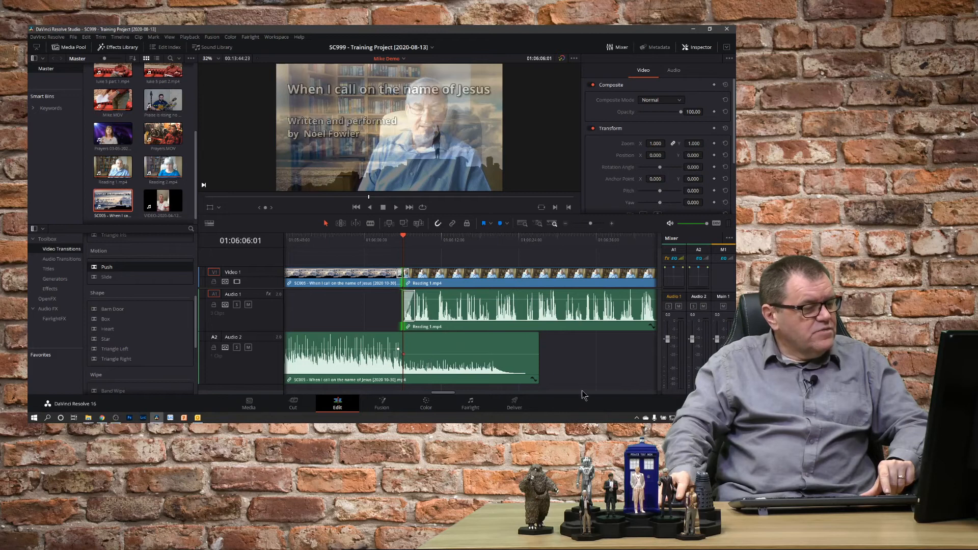
- Play back the transition from the SC005 clip into Reading 1.mp4
click(359, 243)
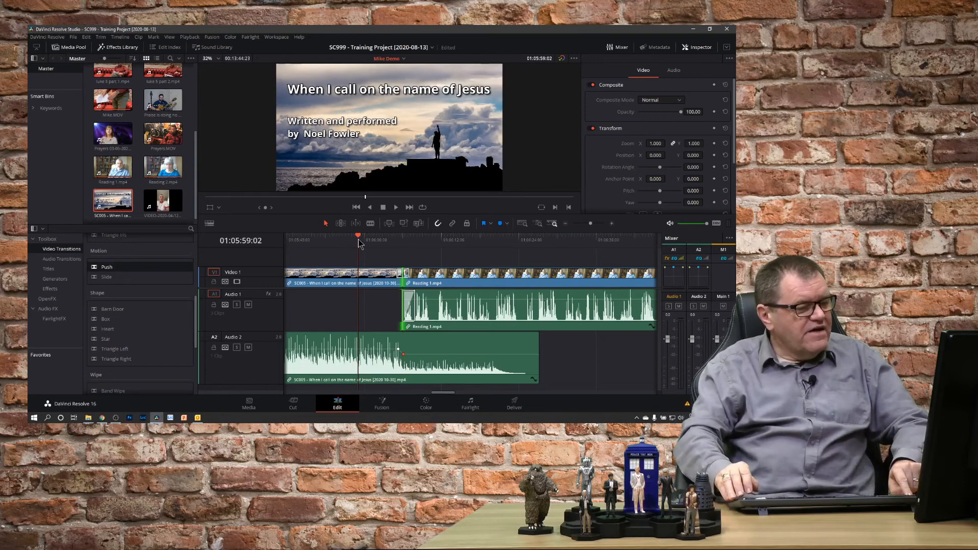
key(space)
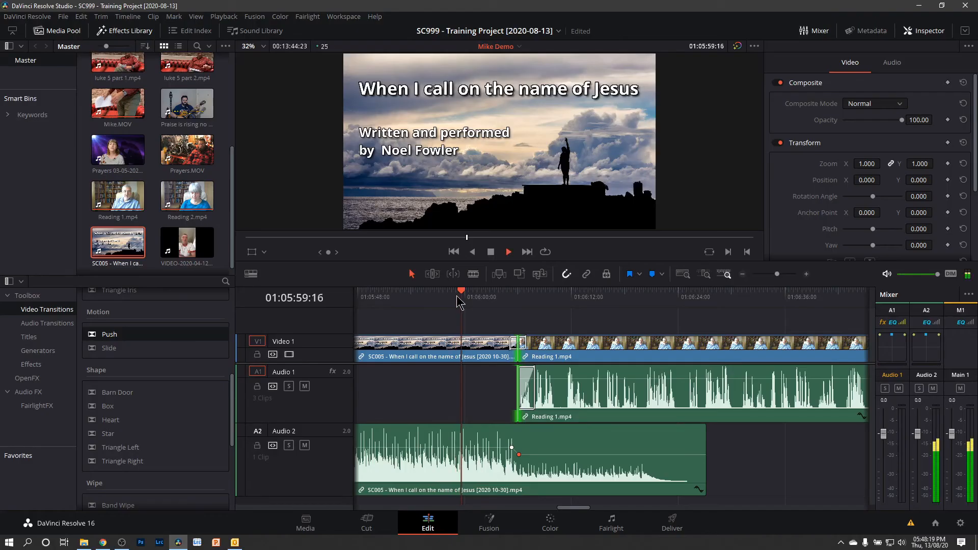